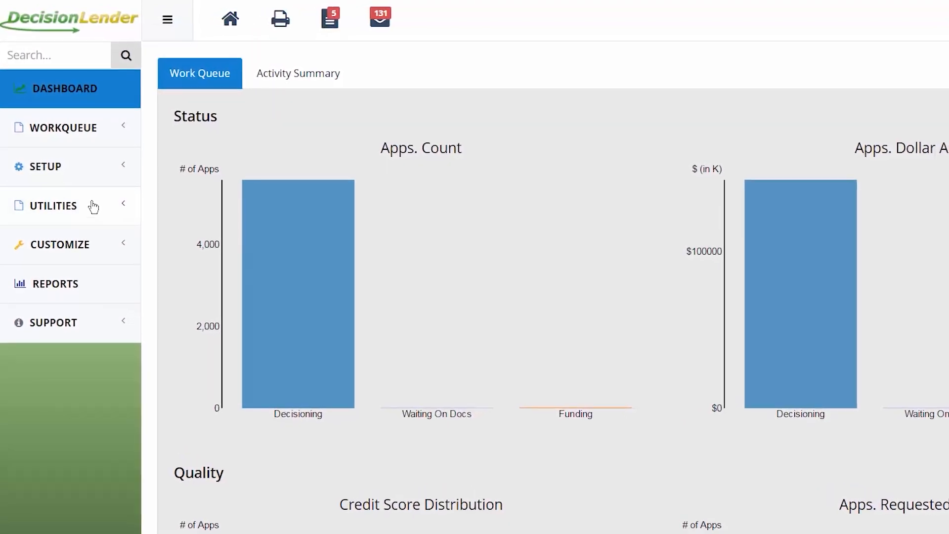
Open the Scheduler under UTILITIES and start a new schedulable job.
{"action": "left_click", "coordinate": [92, 204]}
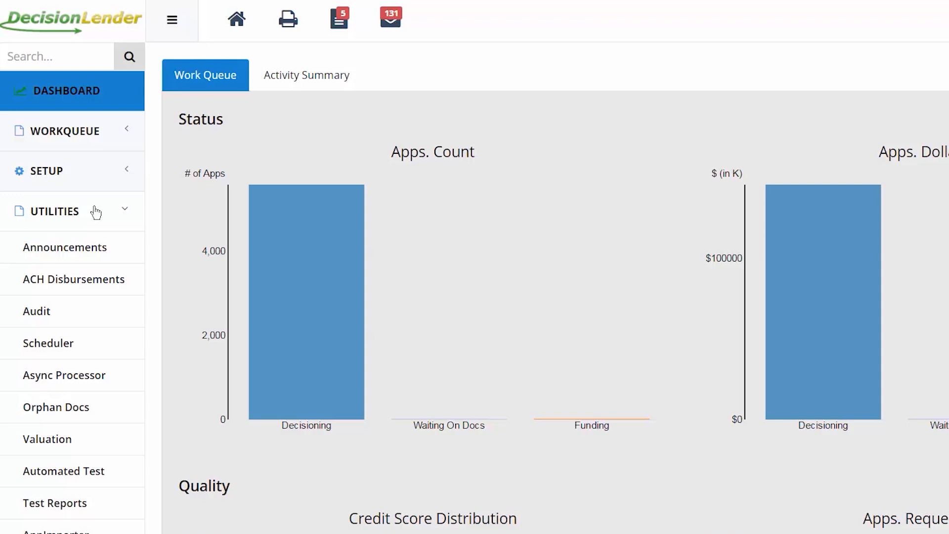
{"action": "left_click", "coordinate": [97, 349]}
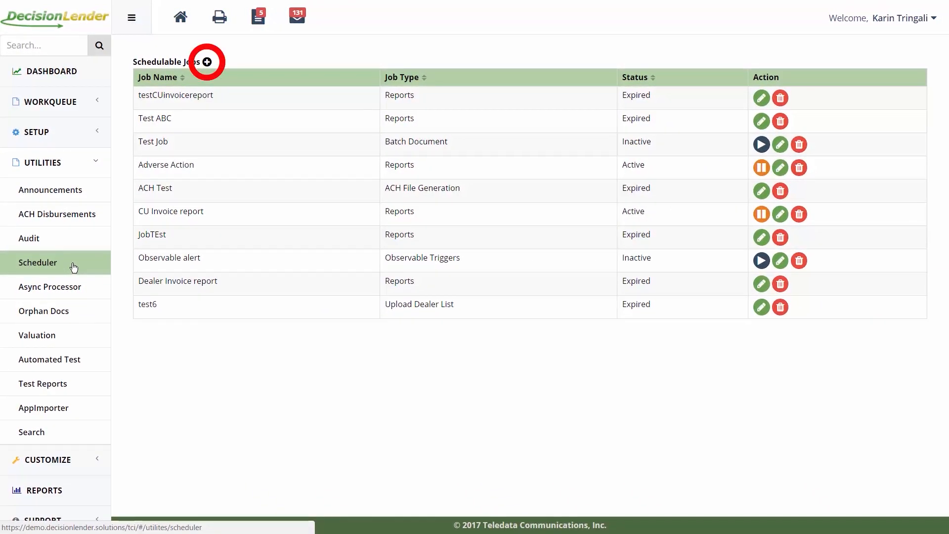
{"action": "left_click", "coordinate": [206, 64]}
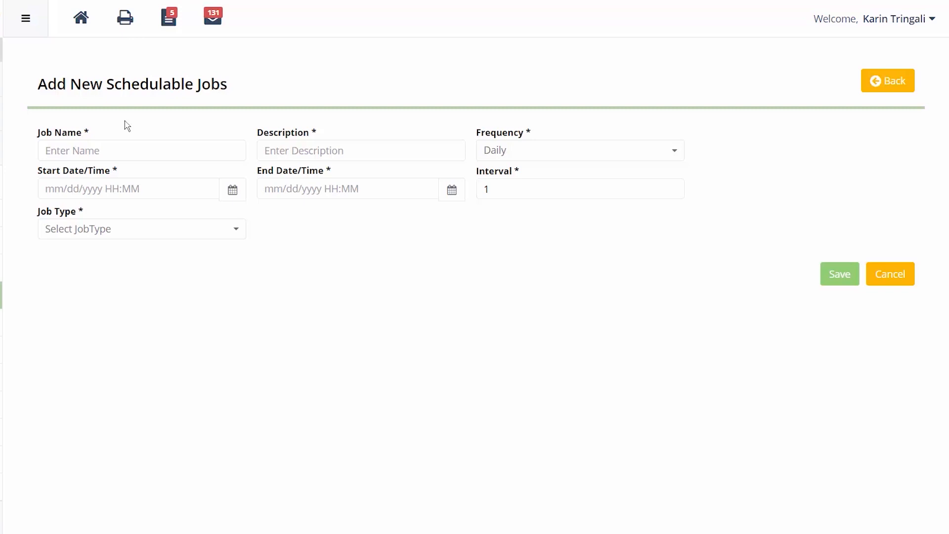
Enter 'Test Job' as the job name and 'Test Description' as its description.
{"action": "left_click", "coordinate": [96, 153]}
{"action": "type", "text": "Test Job"}
{"action": "left_click", "coordinate": [299, 151]}
{"action": "type", "text": "Test Descriptio"}
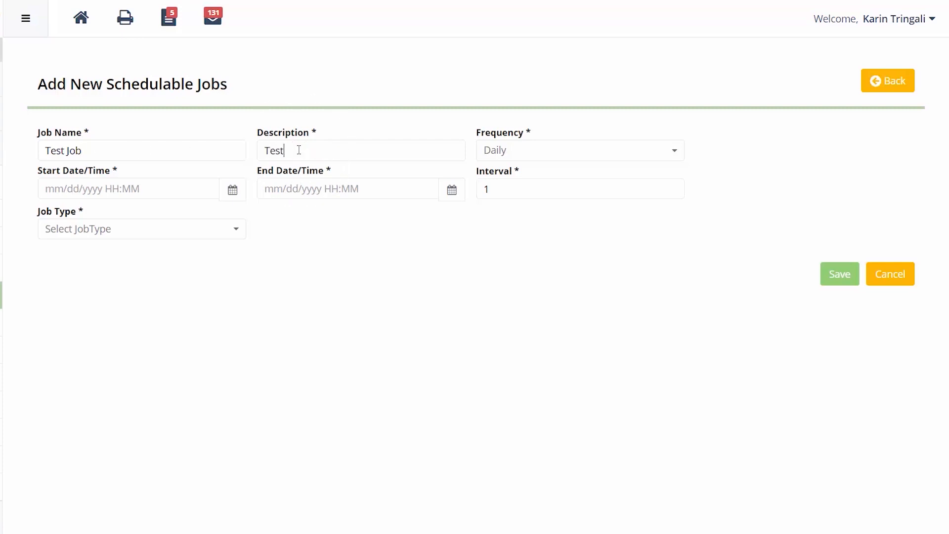
{"action": "type", "text": "n"}
{"action": "left_click", "coordinate": [505, 152]}
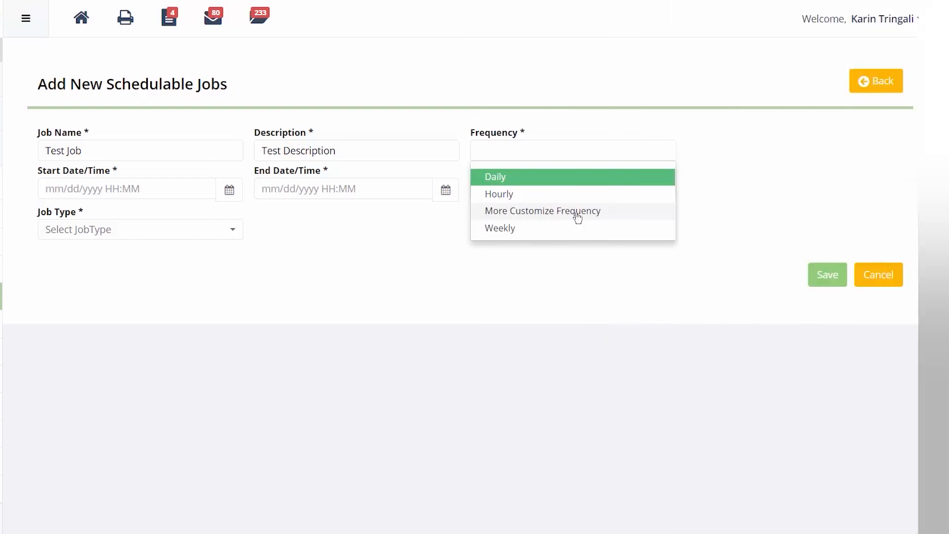
Use More Customize Frequency with cron 0 0 0 2,4,6 * ? for days 2, 4 and 6.
{"action": "left_click", "coordinate": [578, 211]}
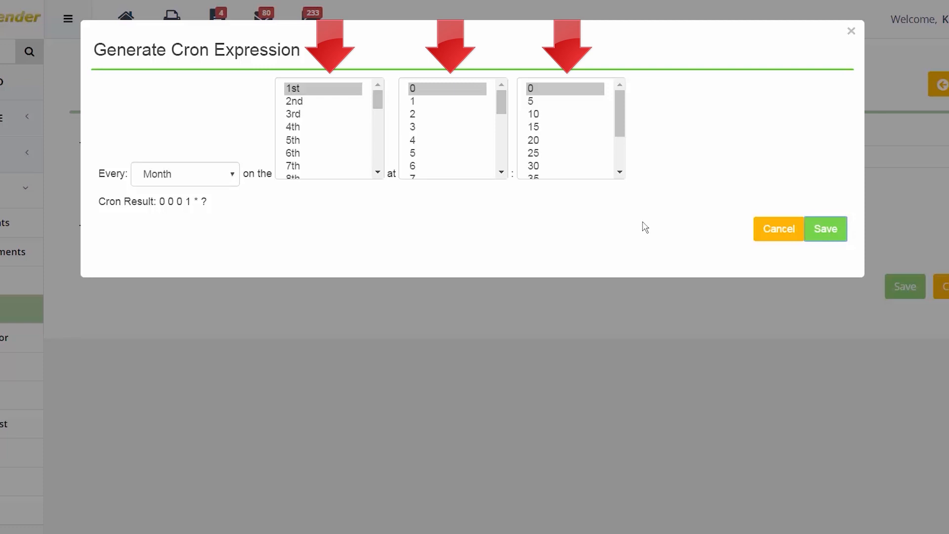
{"action": "left_click", "coordinate": [305, 129], "text": "shift"}
{"action": "left_click", "coordinate": [315, 206]}
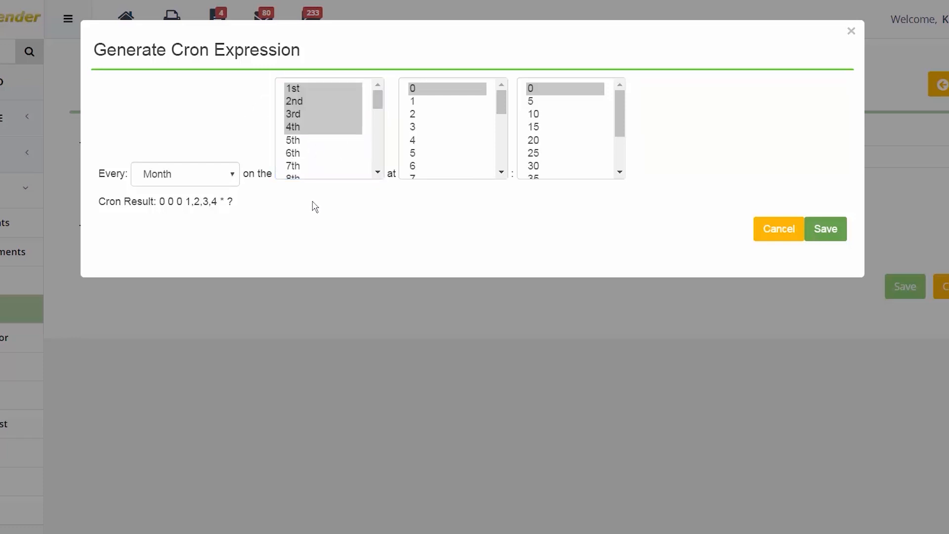
{"action": "left_click", "coordinate": [298, 154]}
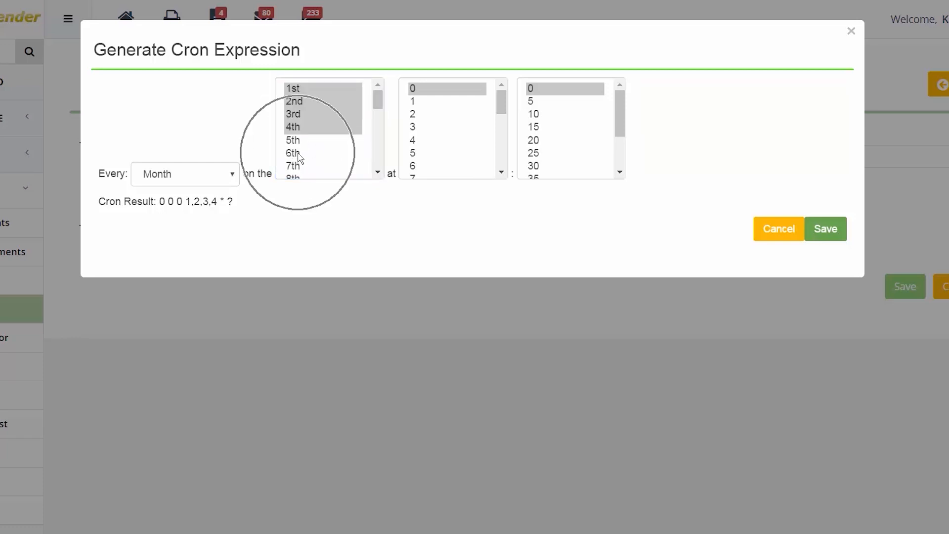
{"action": "left_click", "coordinate": [307, 128], "text": "ctrl"}
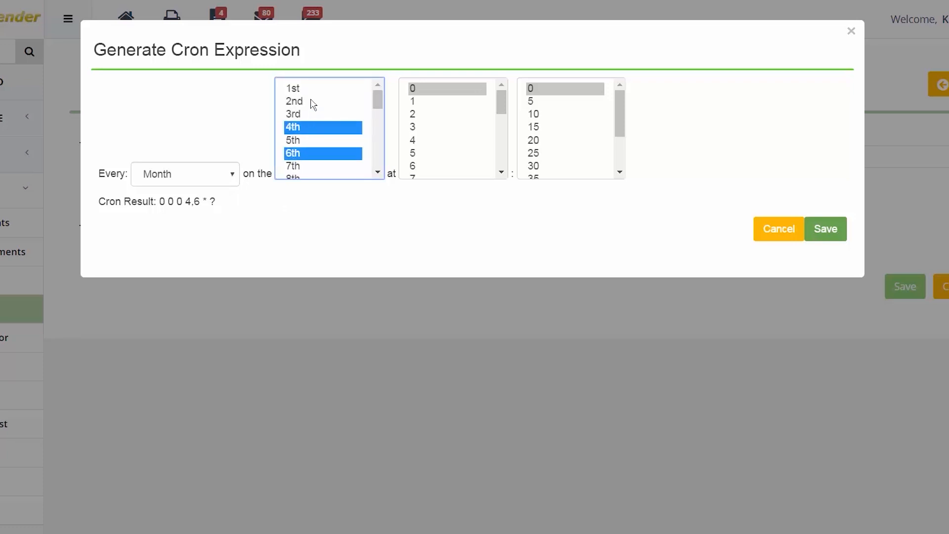
{"action": "left_click", "coordinate": [309, 101], "text": "ctrl"}
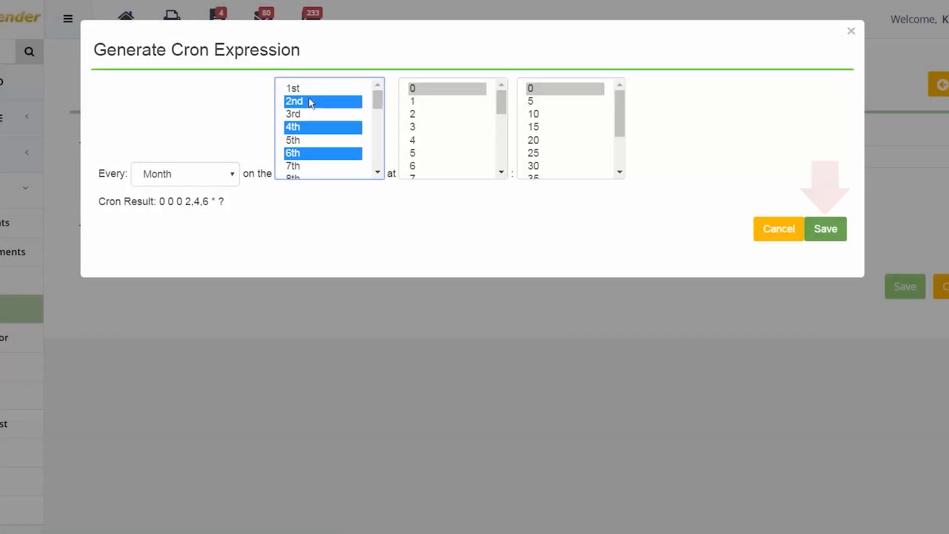
{"action": "left_click", "coordinate": [807, 225]}
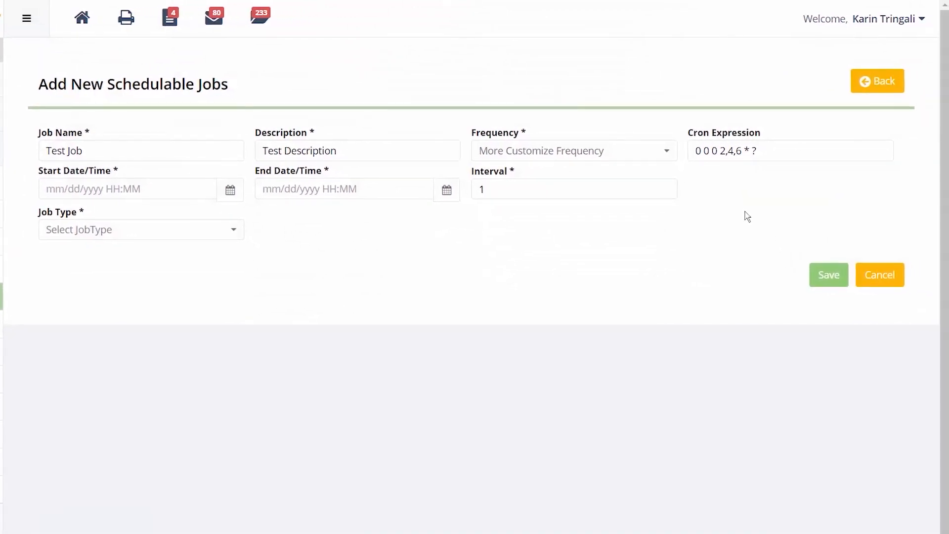
Switch the frequency to Weekly, starting 04/13/2017 02:44 PM.
{"action": "left_click", "coordinate": [609, 154]}
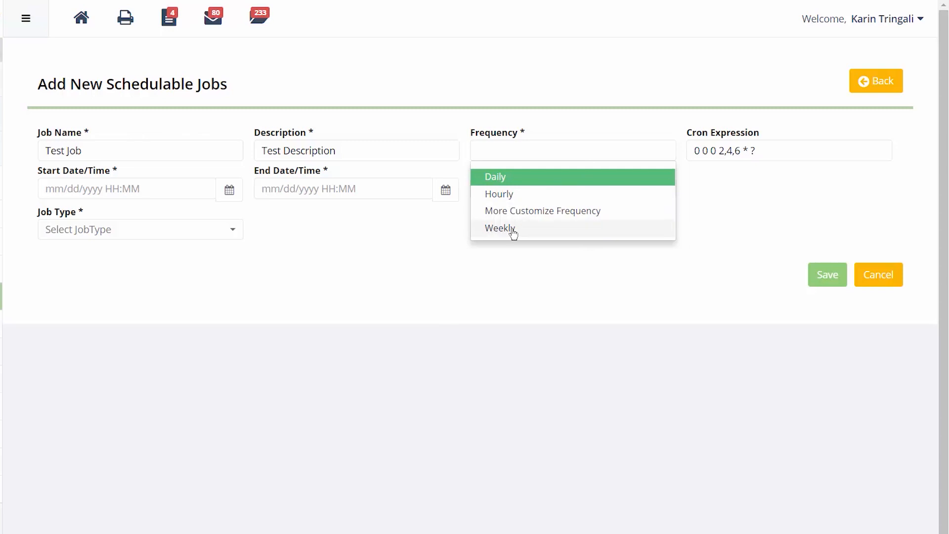
{"action": "left_click", "coordinate": [513, 232]}
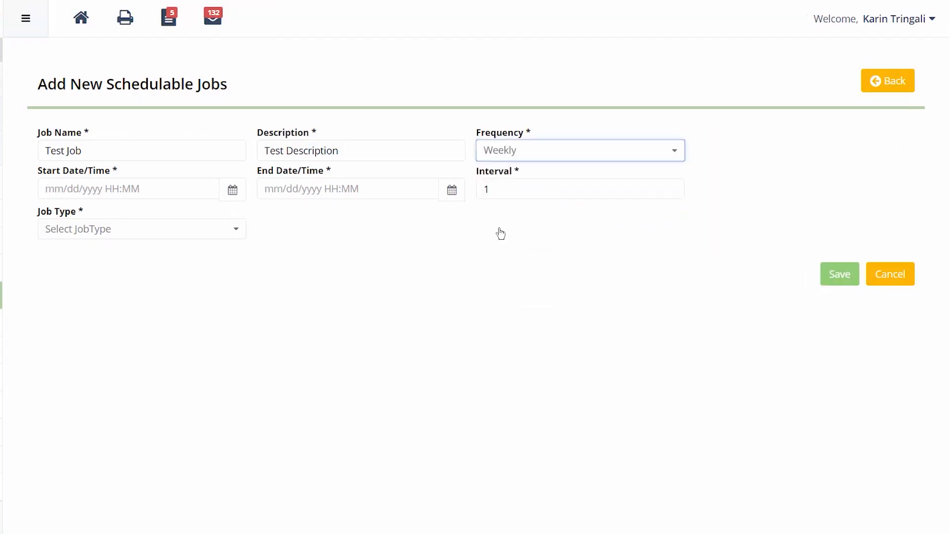
{"action": "left_click", "coordinate": [233, 190]}
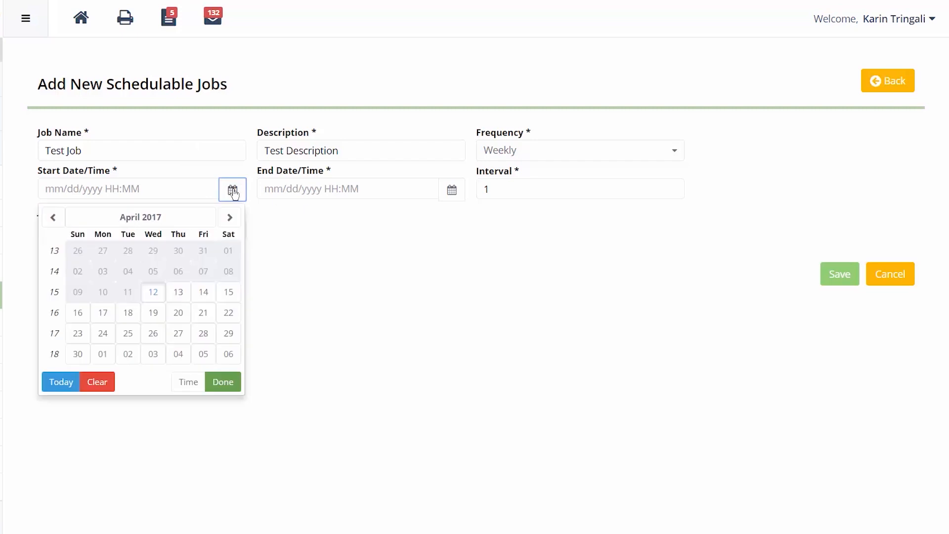
{"action": "left_click", "coordinate": [179, 293]}
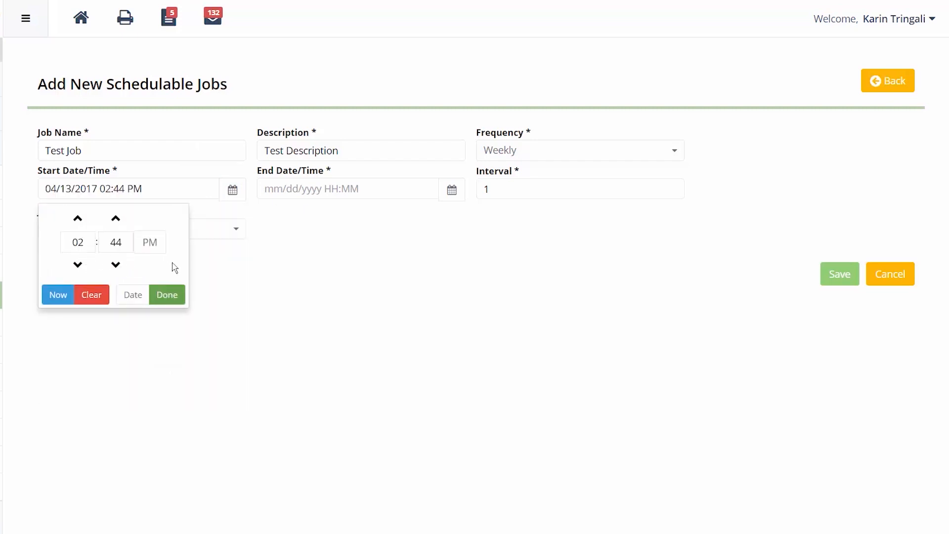
{"action": "left_click", "coordinate": [175, 296]}
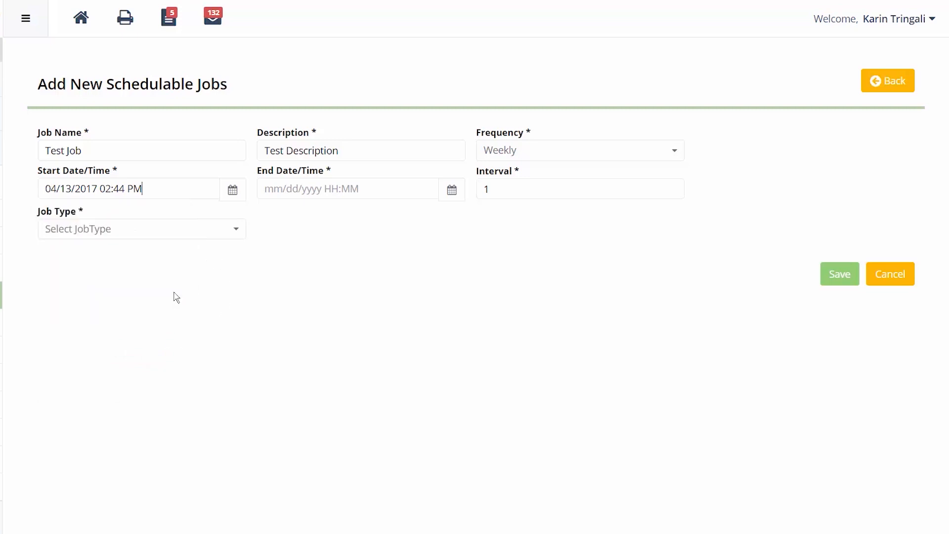
{"action": "left_click", "coordinate": [453, 192]}
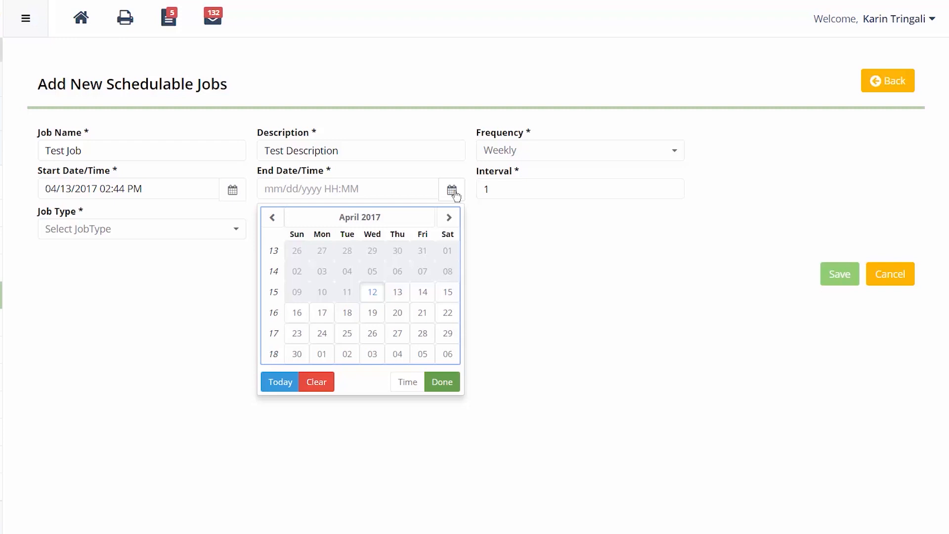
Set the End Date/Time to 12/31/2098 07:00 PM.
{"action": "left_click", "coordinate": [374, 186]}
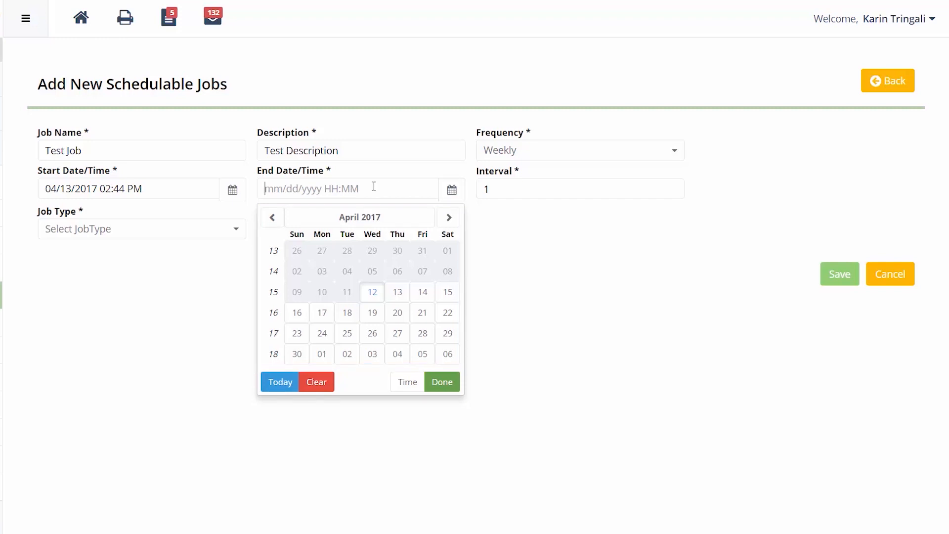
{"action": "type", "text": "12/31/2098 07:00 PM"}
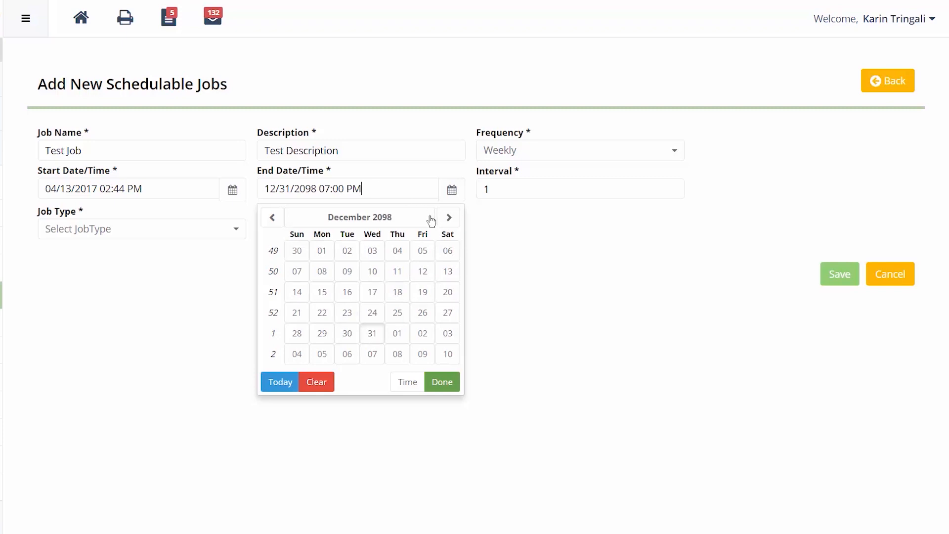
{"action": "left_click", "coordinate": [481, 257]}
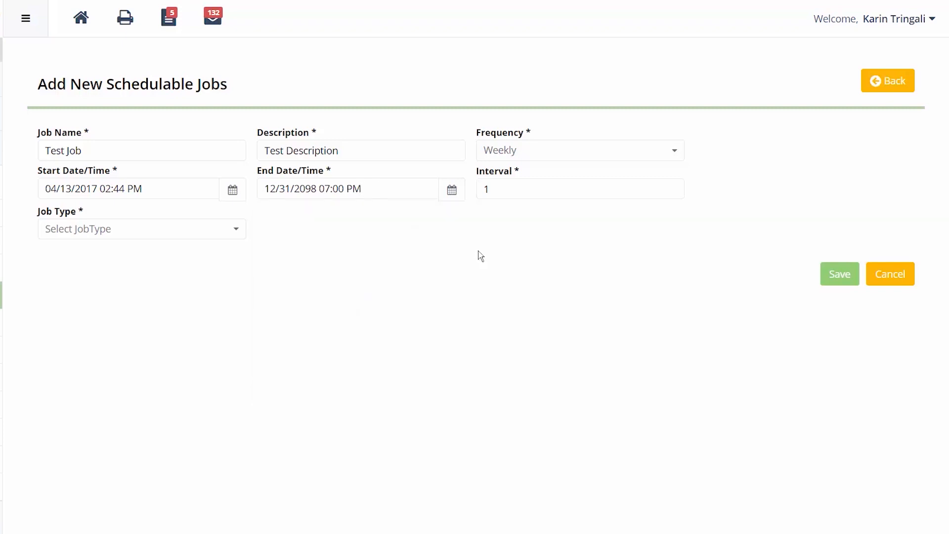
Change the Interval value to 4.
{"action": "double_click", "coordinate": [512, 189]}
{"action": "type", "text": "5"}
{"action": "double_click", "coordinate": [516, 188]}
{"action": "type", "text": "4"}
Set Job Type to Reports, Report Name to Dealer Funded Loan, Report Type to Summary.
{"action": "left_click", "coordinate": [143, 231]}
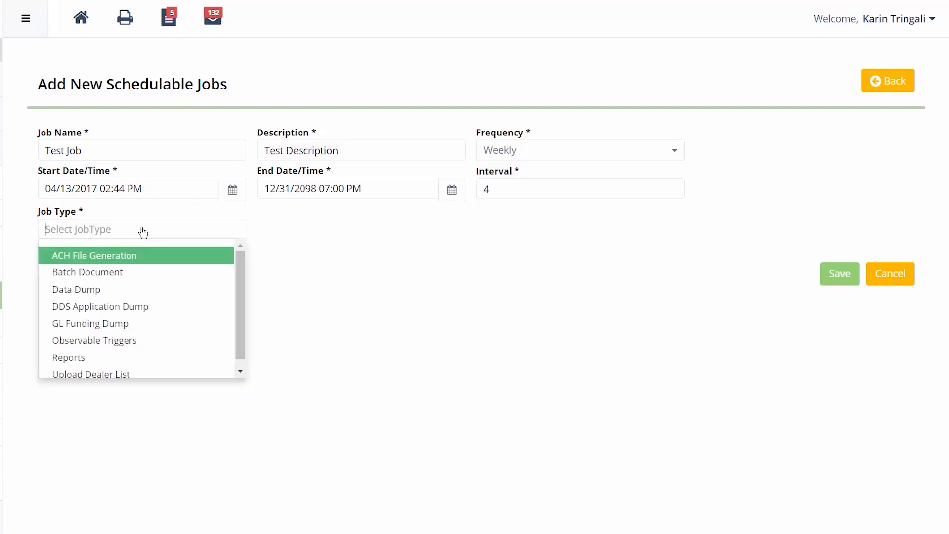
{"action": "left_click", "coordinate": [114, 358]}
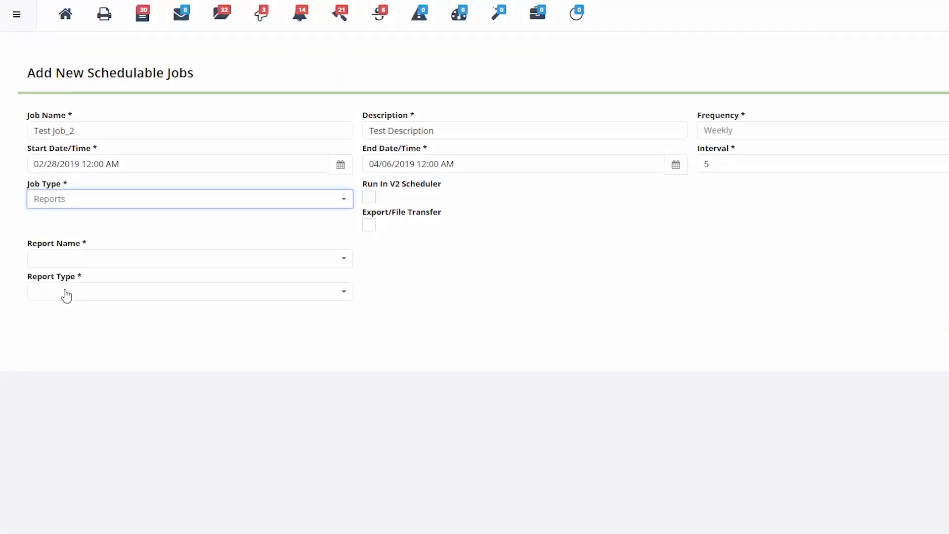
{"action": "left_click", "coordinate": [99, 256]}
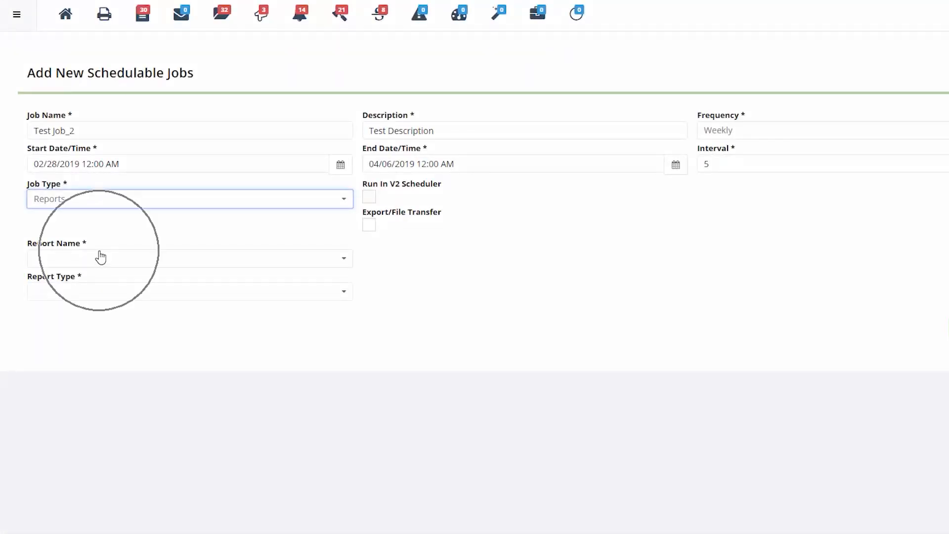
{"action": "scroll", "coordinate": [123, 329], "scroll_direction": "down", "scroll_amount": 10}
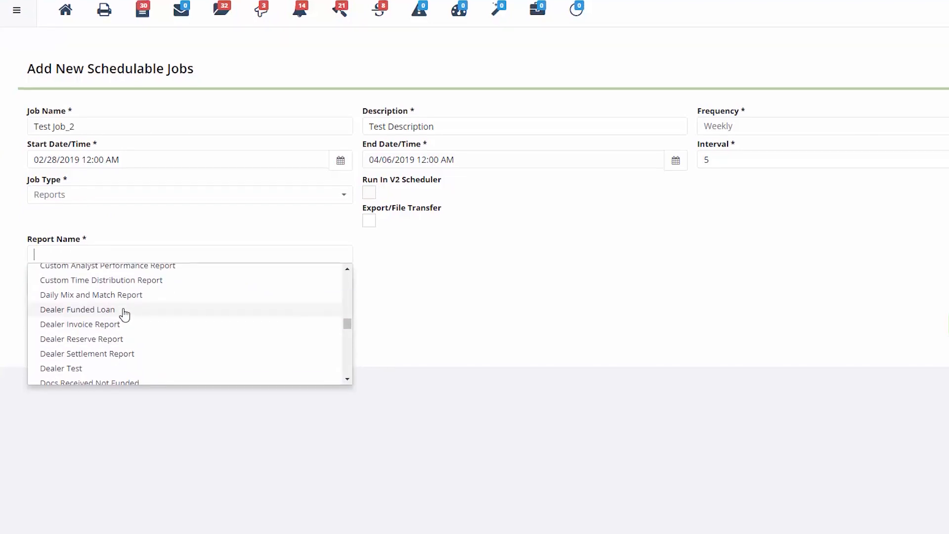
{"action": "left_click", "coordinate": [124, 315]}
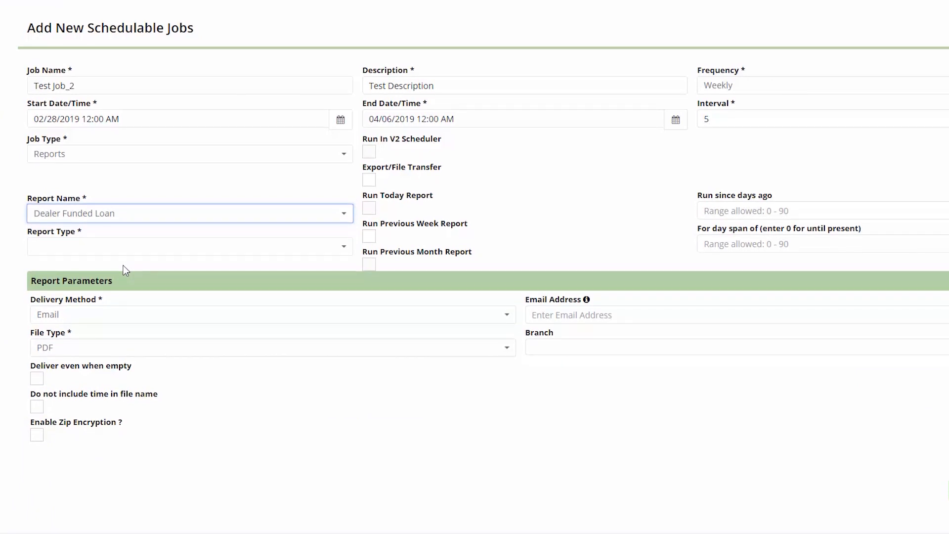
{"action": "left_click", "coordinate": [133, 244]}
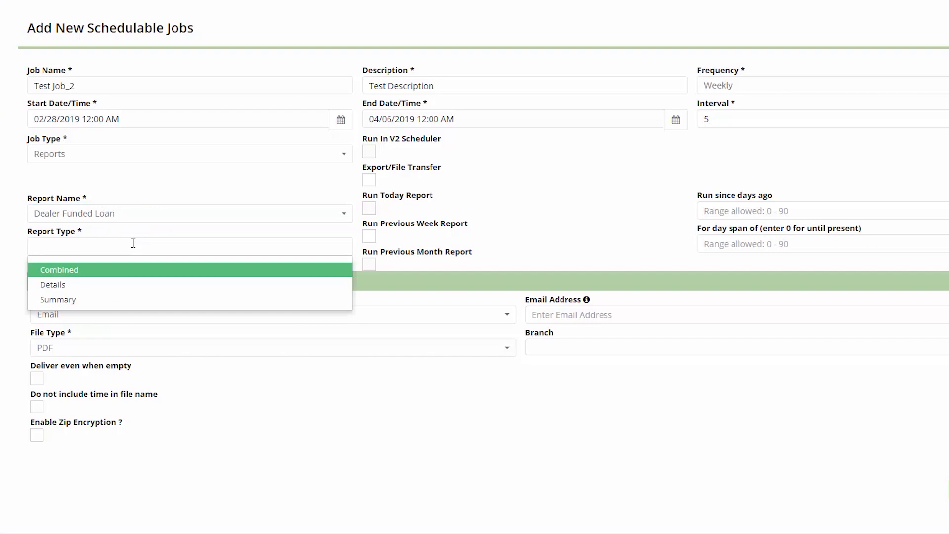
{"action": "left_click", "coordinate": [74, 300]}
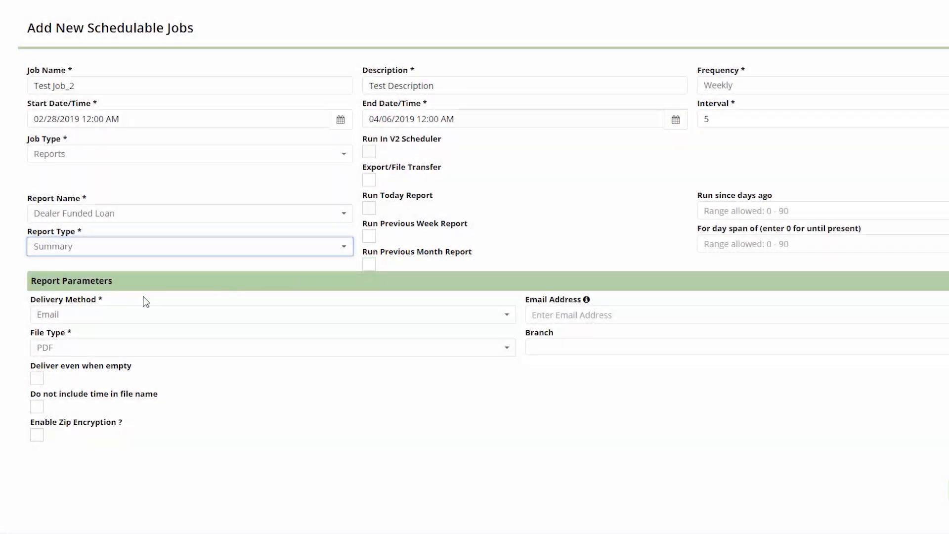
Choose Email delivery and enter the two dealer recipient e-mail addresses, comma-separated.
{"action": "left_click", "coordinate": [78, 322]}
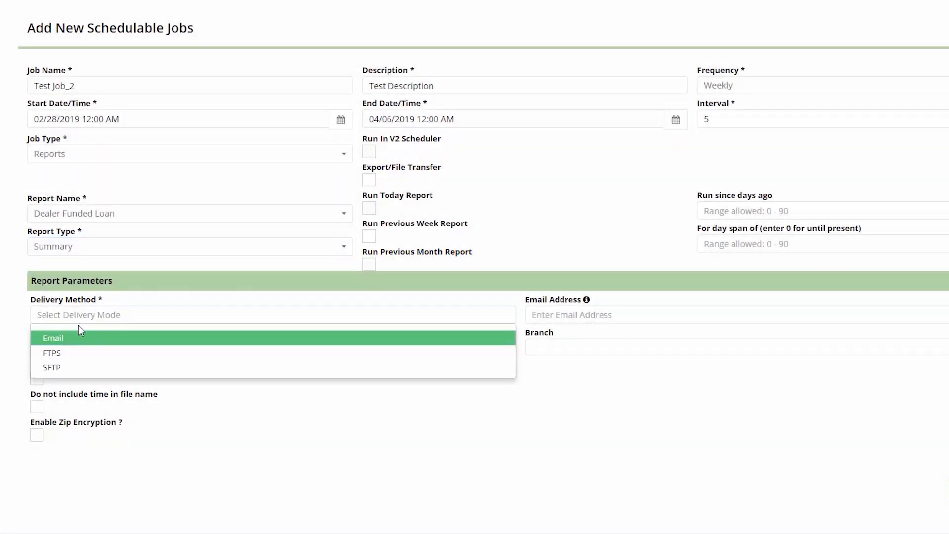
{"action": "left_click", "coordinate": [77, 343]}
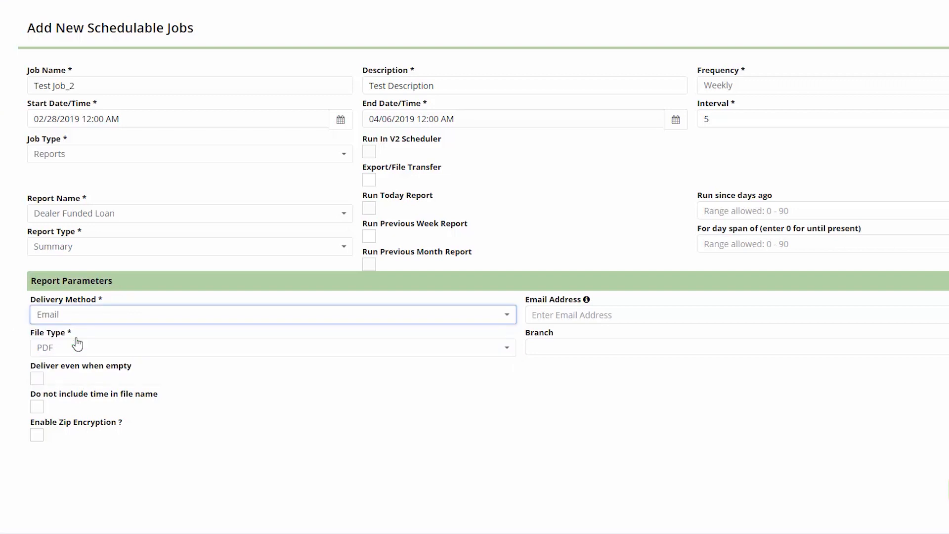
{"action": "left_click", "coordinate": [612, 315]}
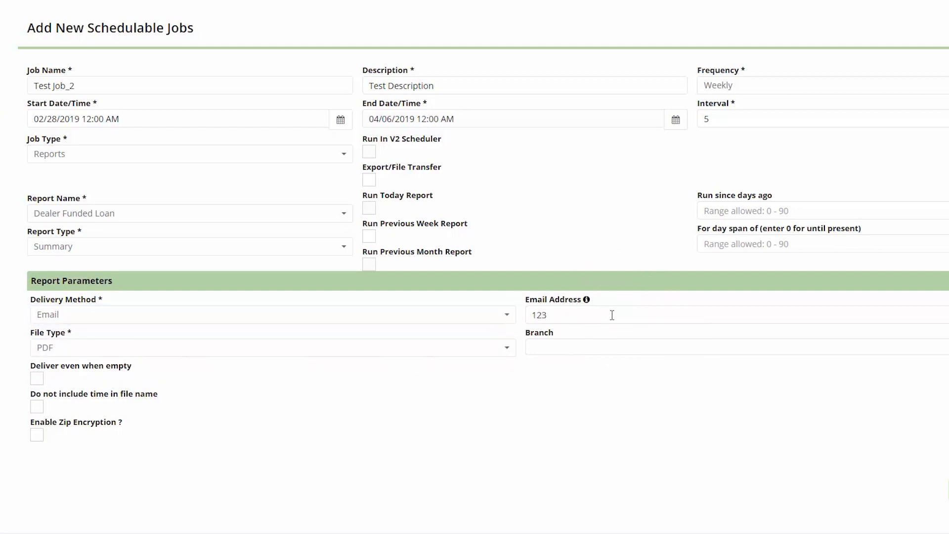
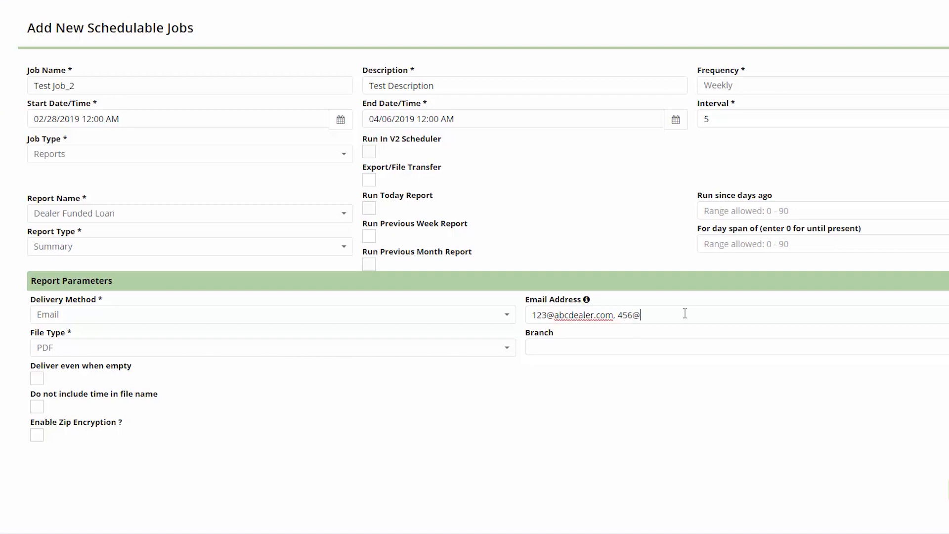
{"action": "left_click", "coordinate": [126, 349]}
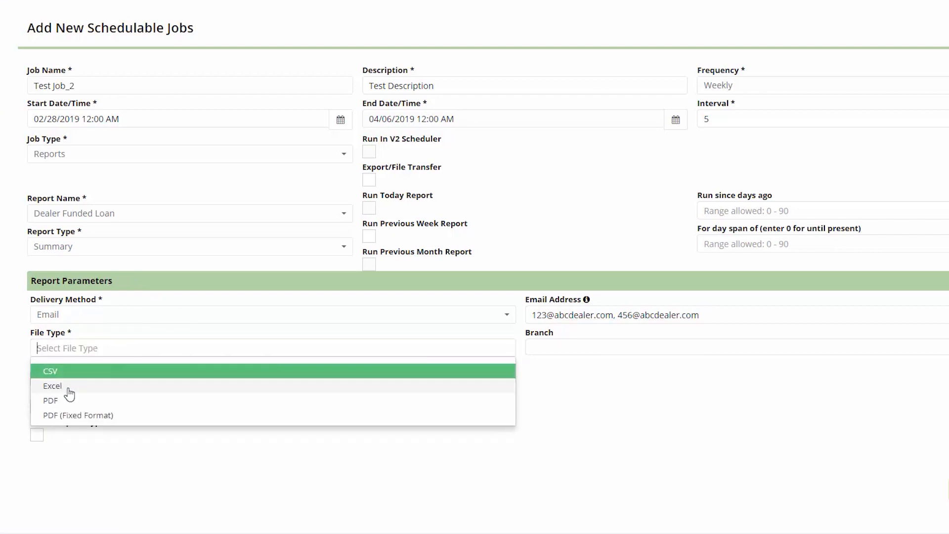
{"action": "left_click", "coordinate": [57, 400]}
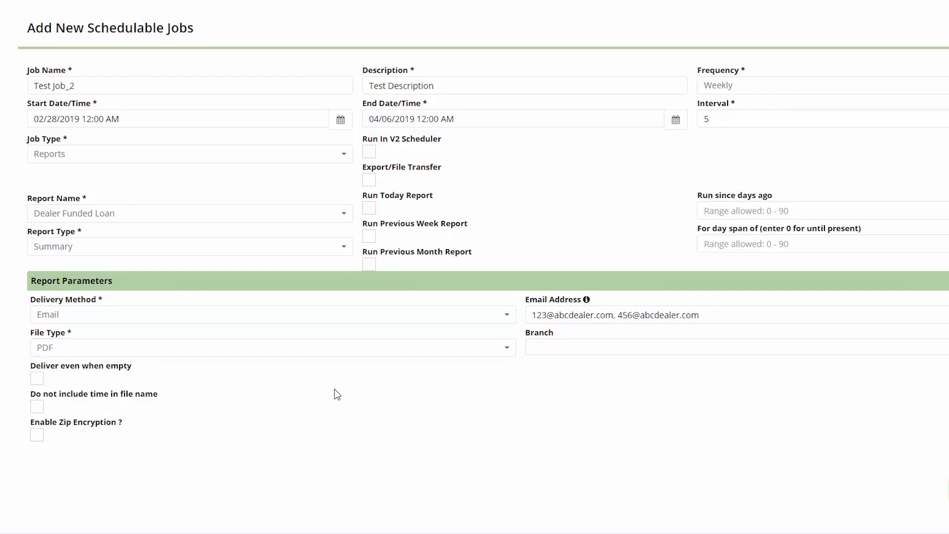
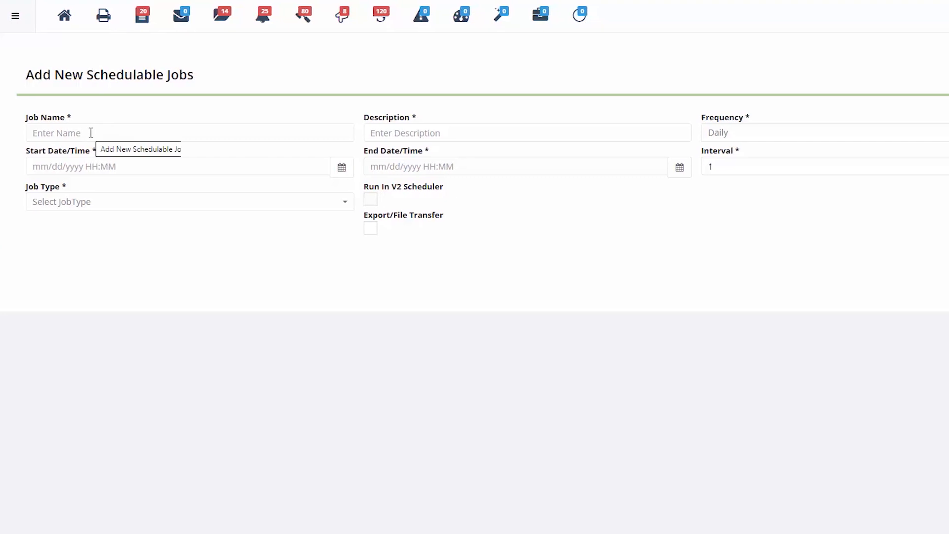
Name the job 'Test Batch Document' with description 'Test Job', interval 4, and job type Batch Document.
{"action": "left_click", "coordinate": [94, 133]}
{"action": "type", "text": "Test Batch Do"}
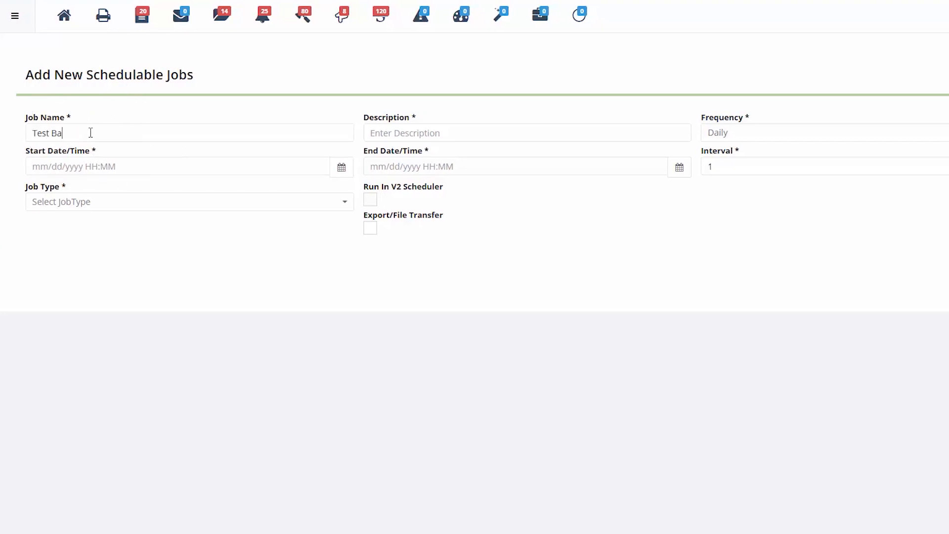
{"action": "type", "text": "cument"}
{"action": "left_click", "coordinate": [424, 133]}
{"action": "type", "text": "Test Job Description"}
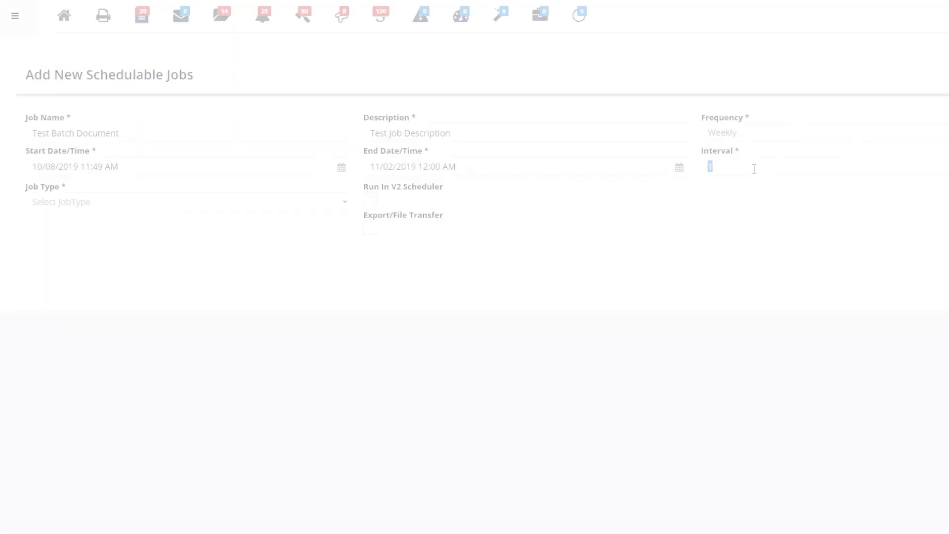
{"action": "type", "text": "4"}
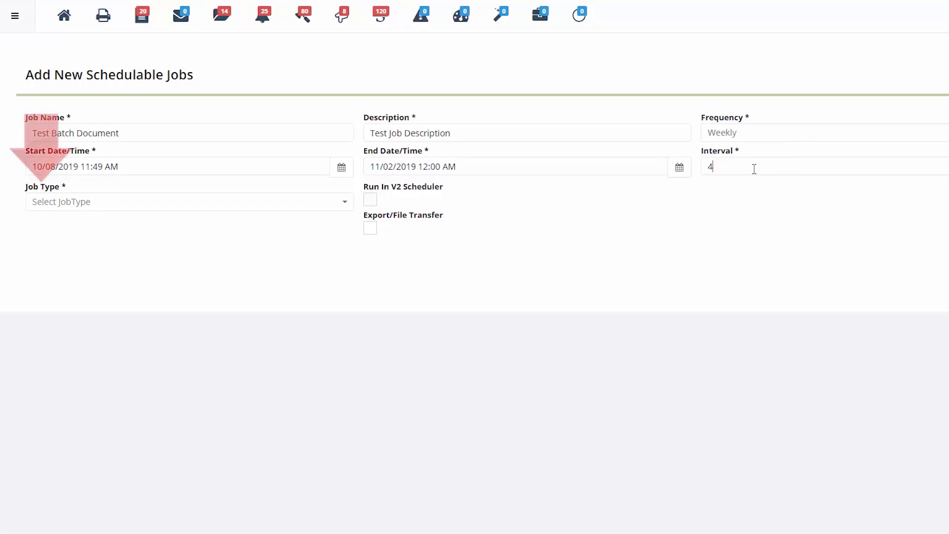
{"action": "left_click", "coordinate": [102, 203]}
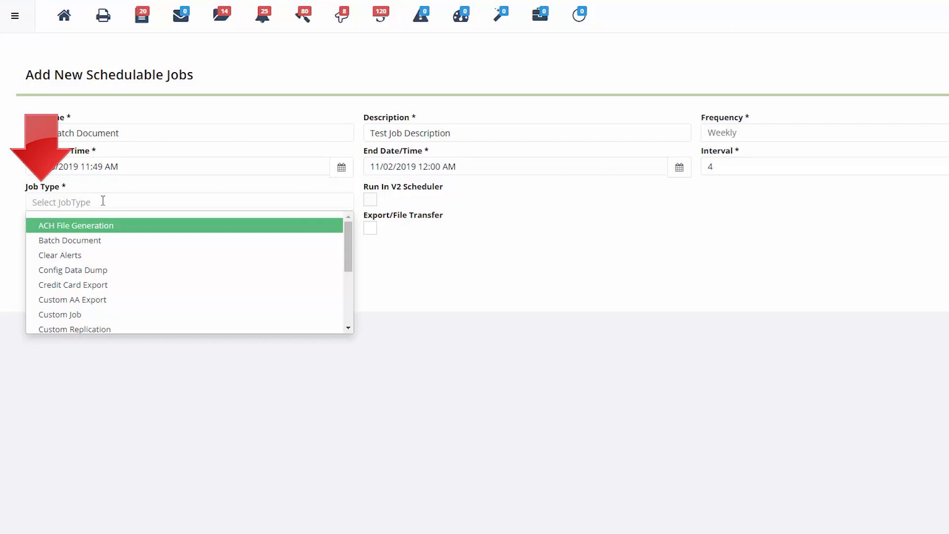
{"action": "left_click", "coordinate": [103, 242]}
Enter 'Test Batch Document' as the Document Name and keep the filter on Decision status.
{"action": "scroll", "coordinate": [102, 245], "scroll_direction": "down", "scroll_amount": 2}
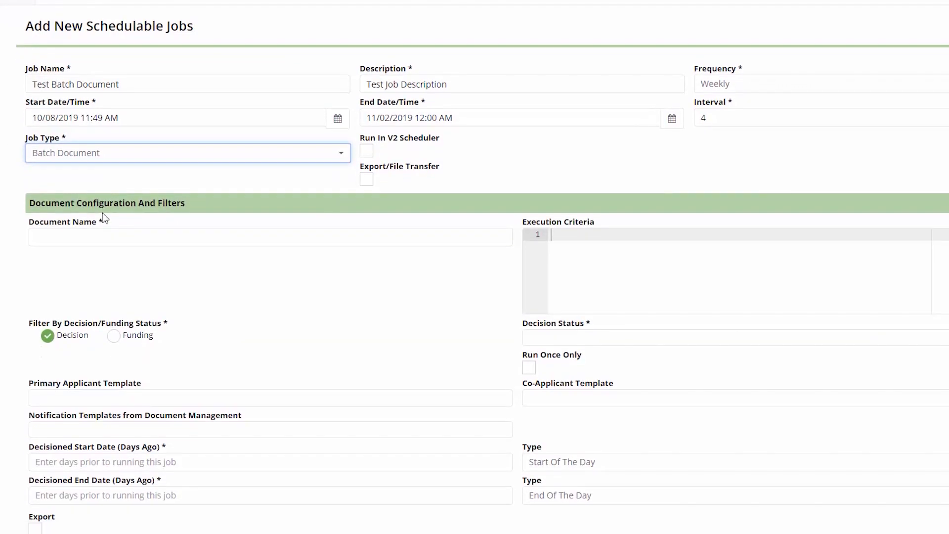
{"action": "scroll", "coordinate": [104, 196], "scroll_direction": "down", "scroll_amount": 2}
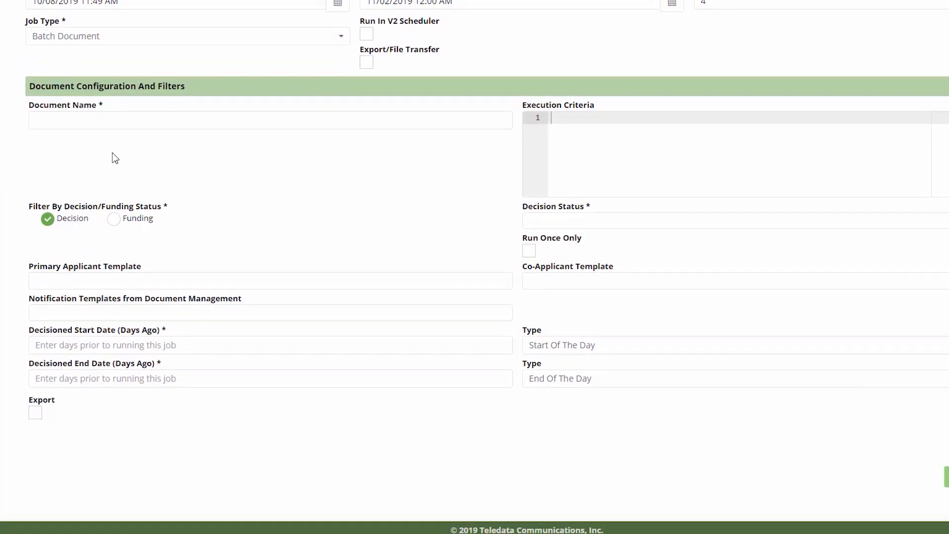
{"action": "left_click", "coordinate": [127, 114]}
{"action": "type", "text": "Test B"}
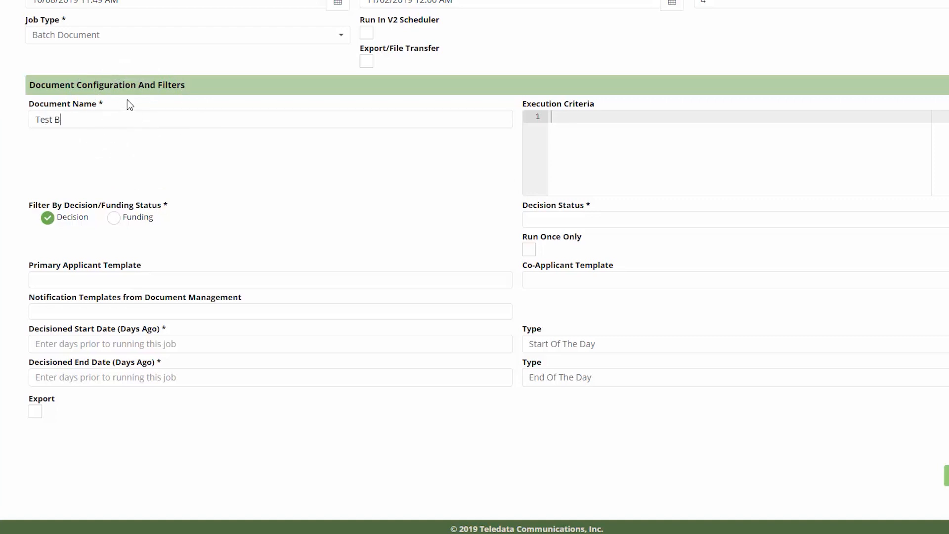
{"action": "type", "text": "atch Document"}
{"action": "left_click", "coordinate": [113, 218]}
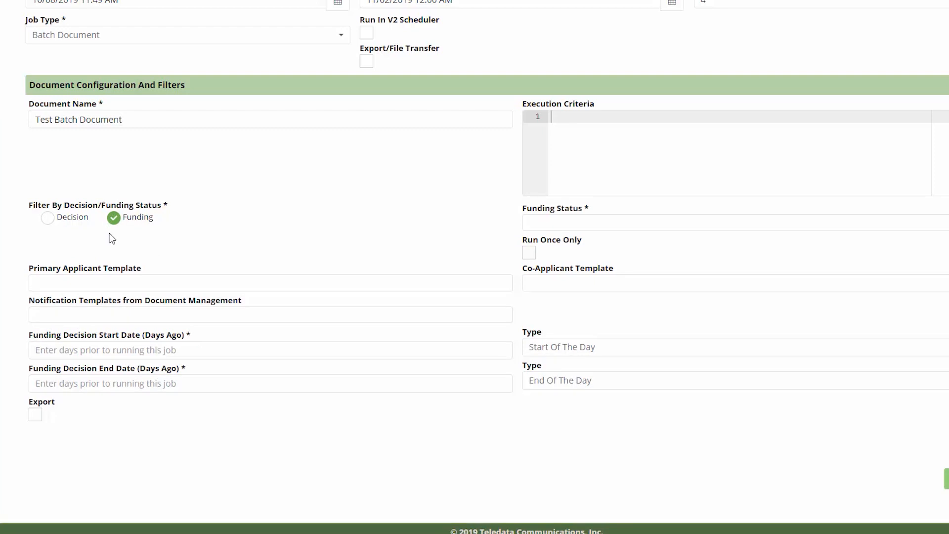
{"action": "left_click", "coordinate": [54, 220]}
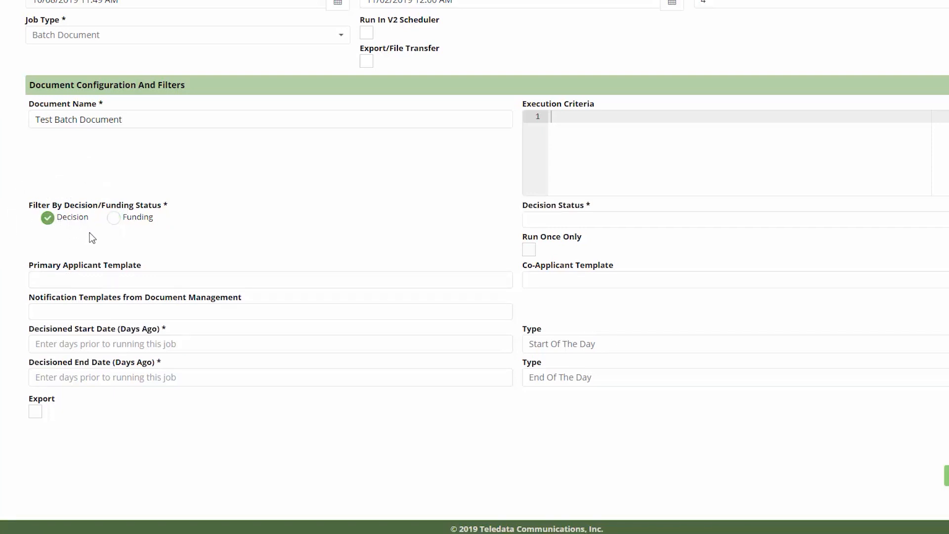
{"action": "left_click", "coordinate": [578, 216]}
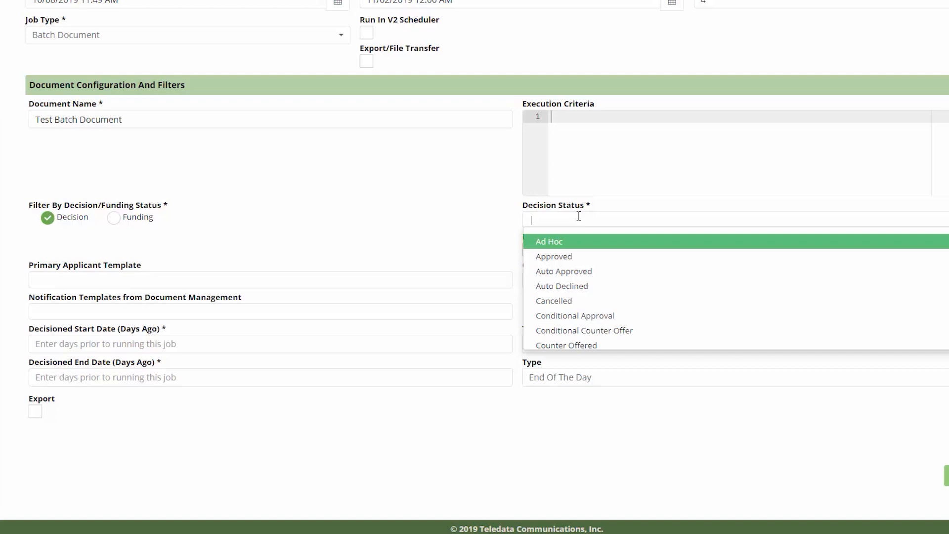
Add Approved and Auto Approved as the job's decision statuses.
{"action": "left_click", "coordinate": [587, 257]}
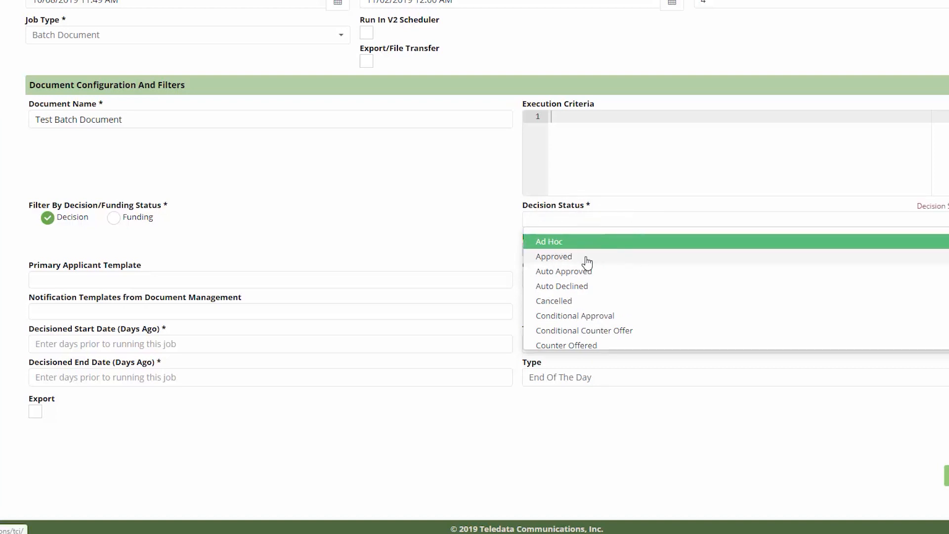
{"action": "left_click", "coordinate": [612, 222]}
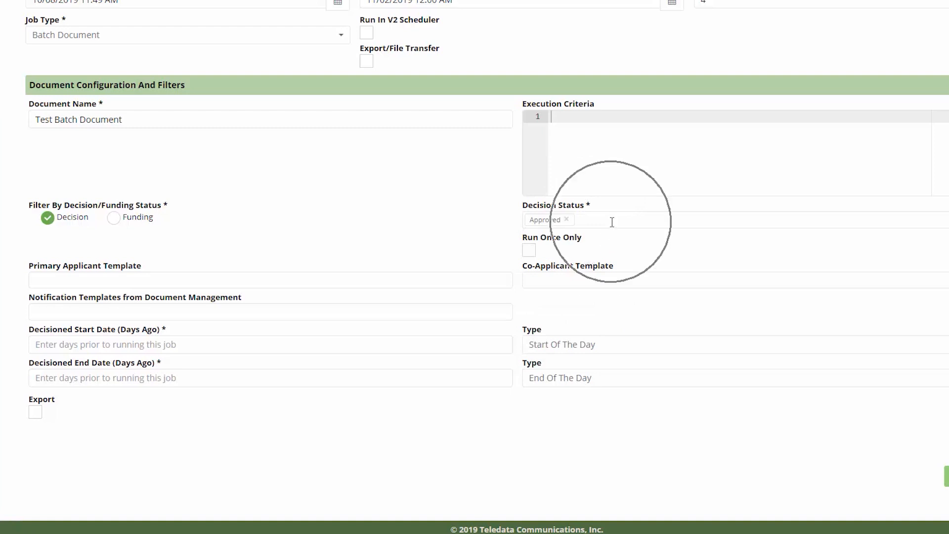
{"action": "left_click", "coordinate": [607, 263]}
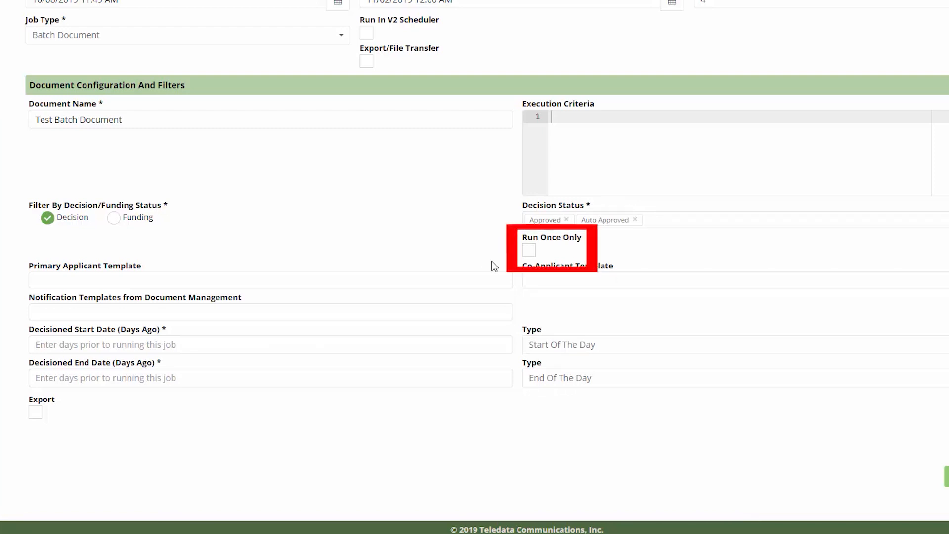
Leave Run Once Only cleared so the job stays recurring.
{"action": "left_click", "coordinate": [528, 251]}
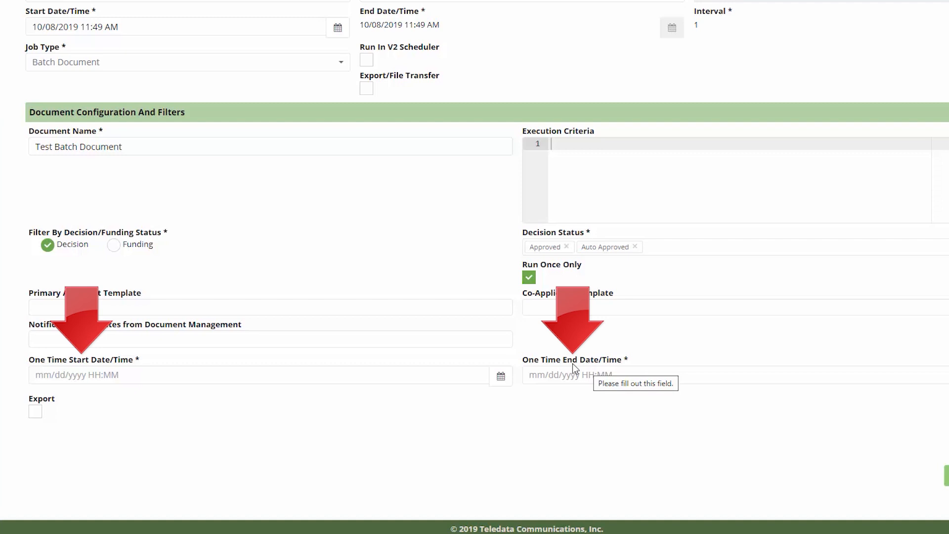
{"action": "left_click", "coordinate": [528, 279]}
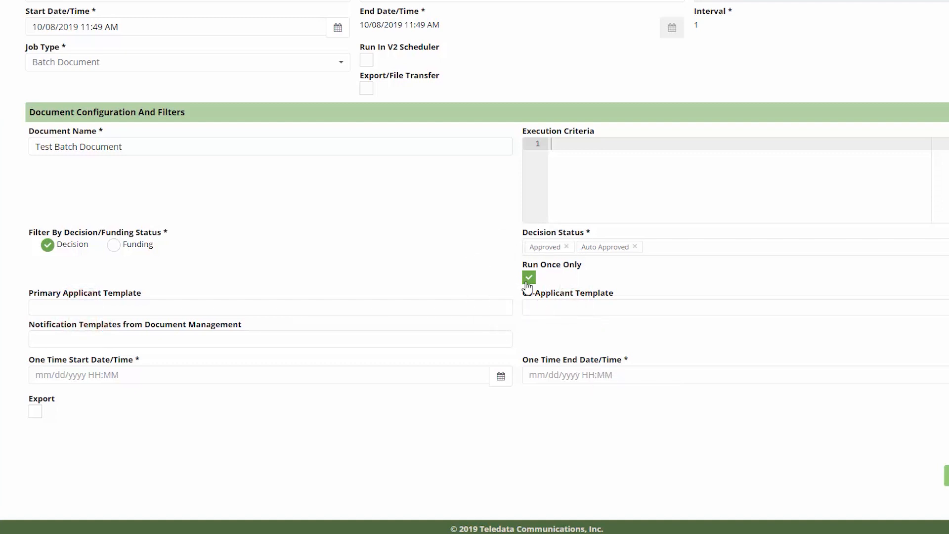
{"action": "scroll", "coordinate": [526, 286], "scroll_direction": "down", "scroll_amount": 1}
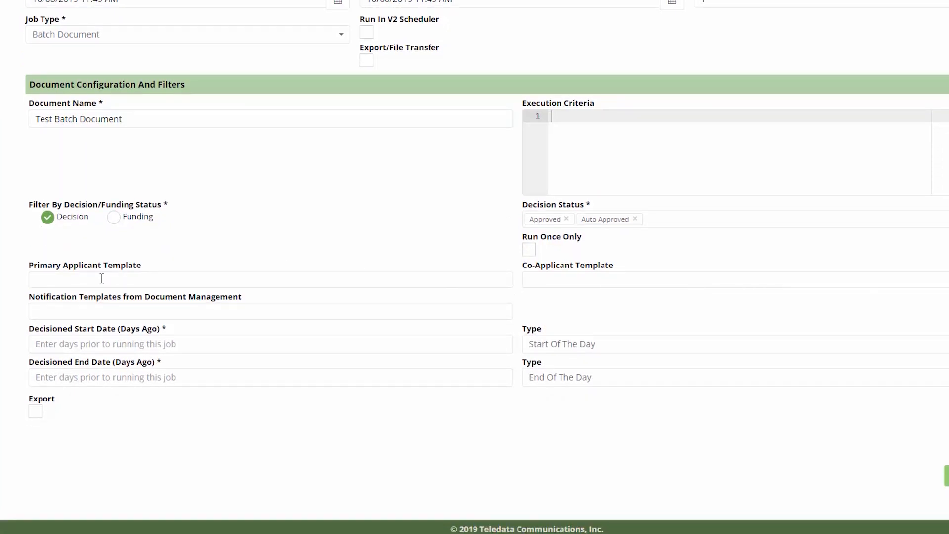
{"action": "left_click", "coordinate": [69, 280]}
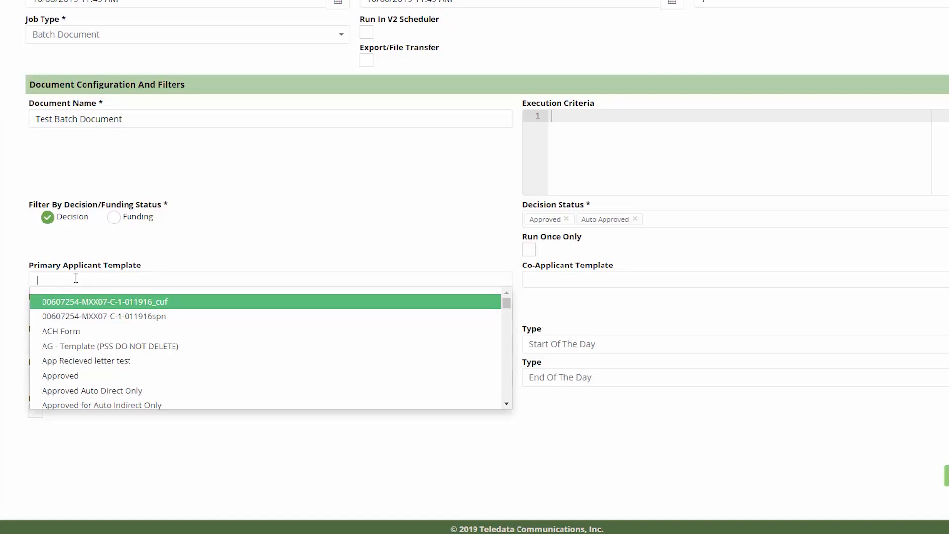
{"action": "left_click", "coordinate": [573, 283]}
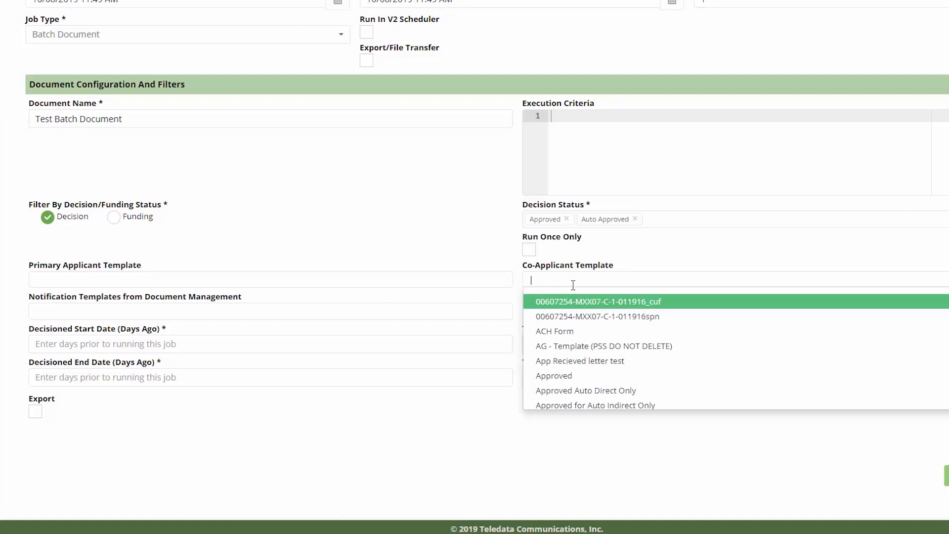
{"action": "left_click", "coordinate": [194, 311]}
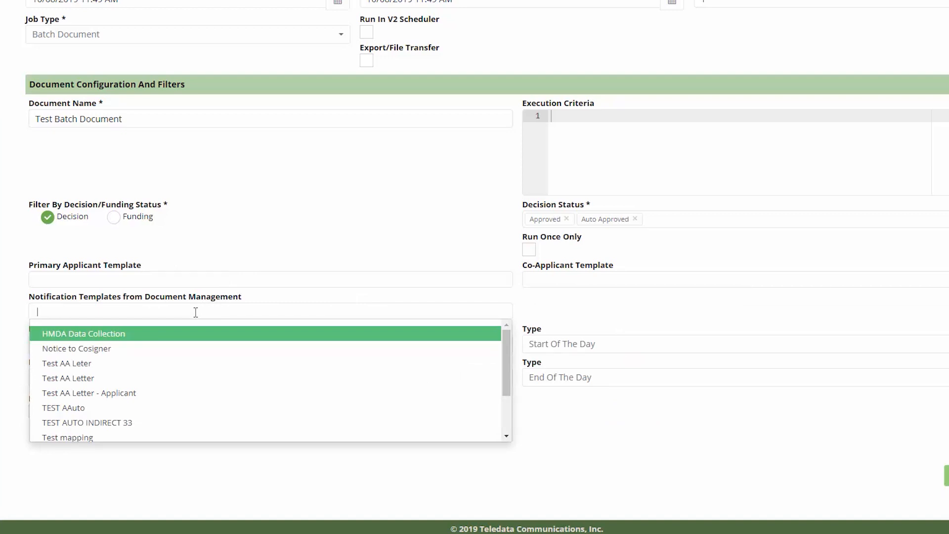
{"action": "left_click", "coordinate": [591, 320]}
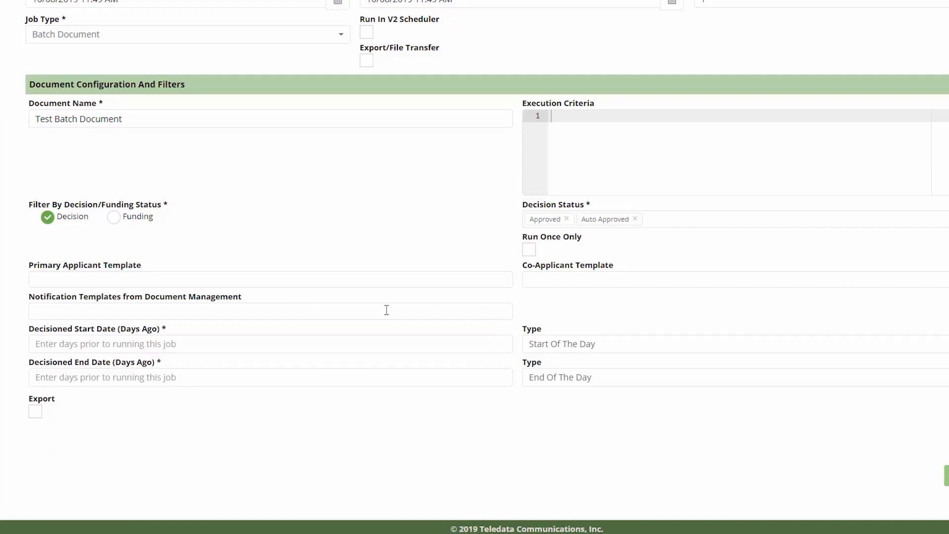
{"action": "left_click", "coordinate": [130, 346]}
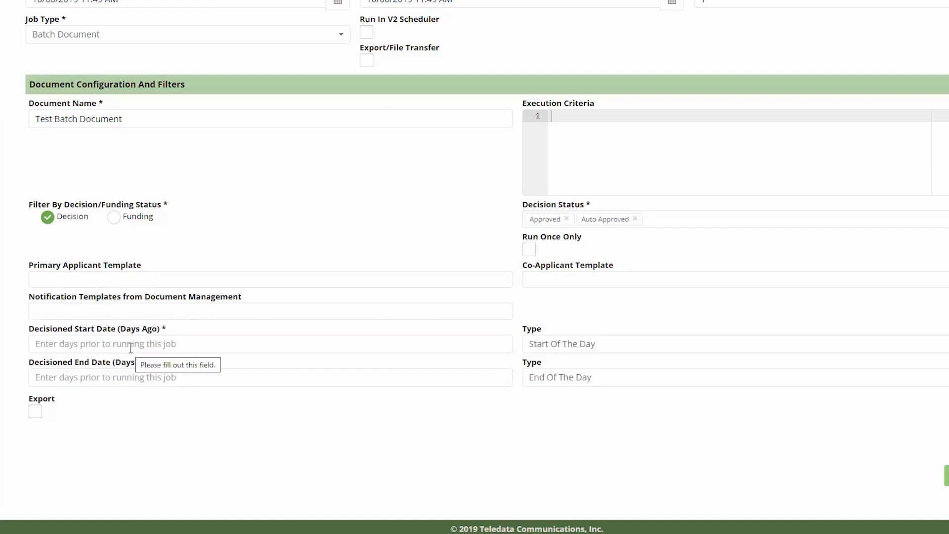
Set Decisioned Start Date to 5 days ago (Start Of The Day) and Decisioned End Date to 5.
{"action": "type", "text": "5"}
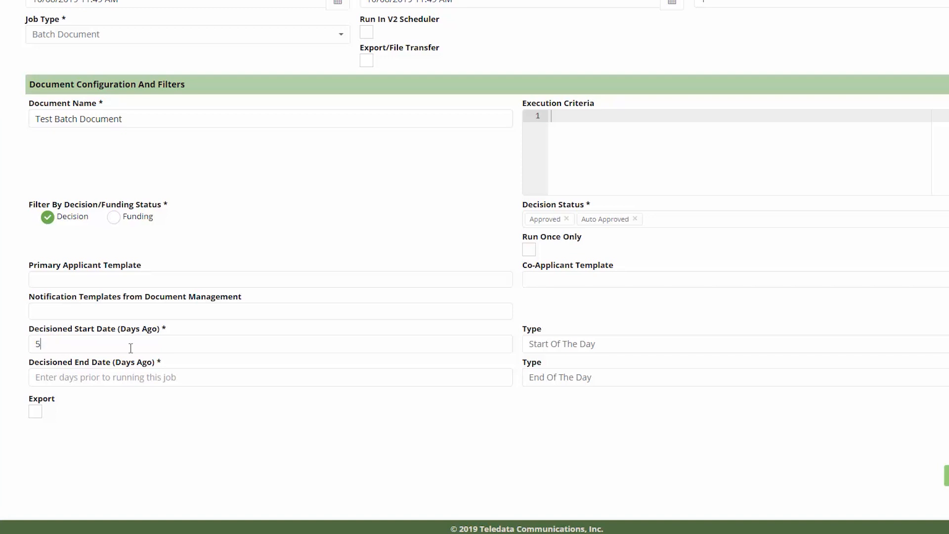
{"action": "left_click", "coordinate": [575, 342]}
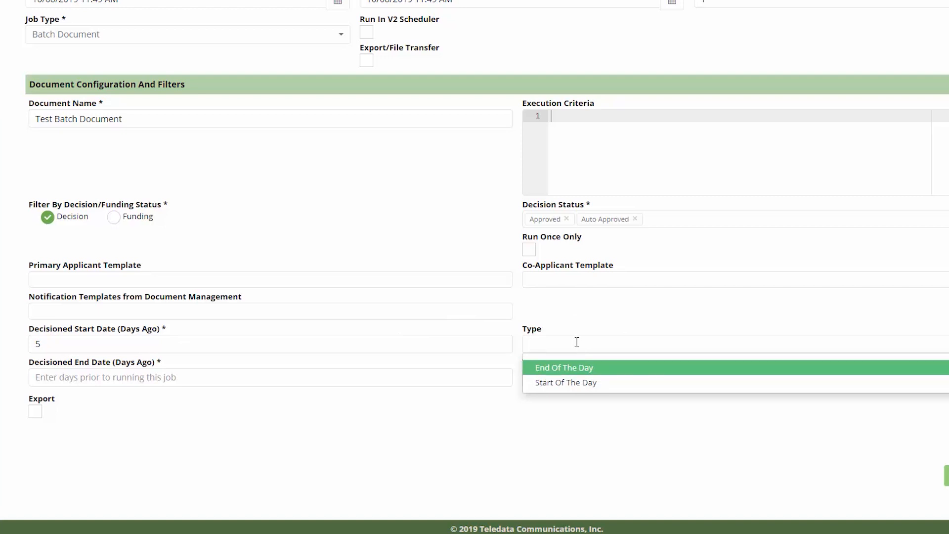
{"action": "left_click", "coordinate": [583, 386]}
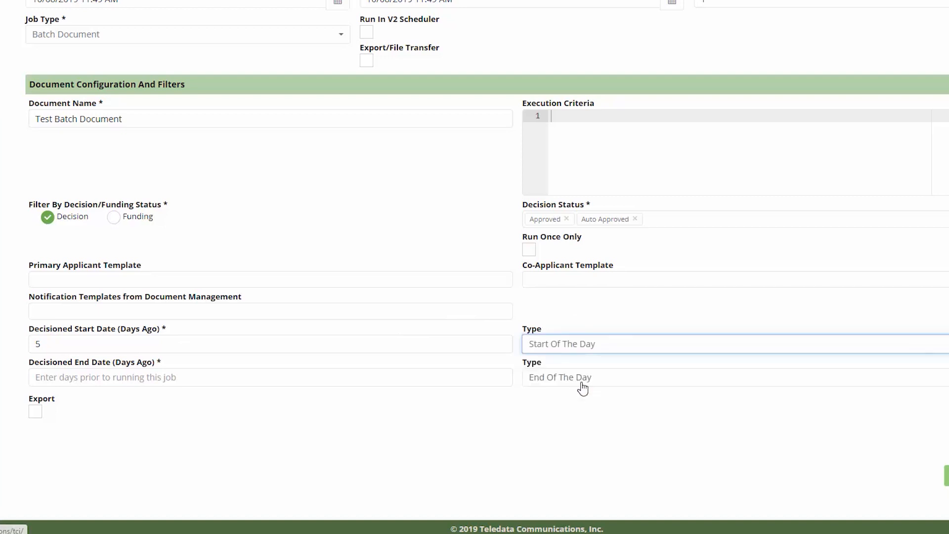
{"action": "left_click", "coordinate": [78, 378]}
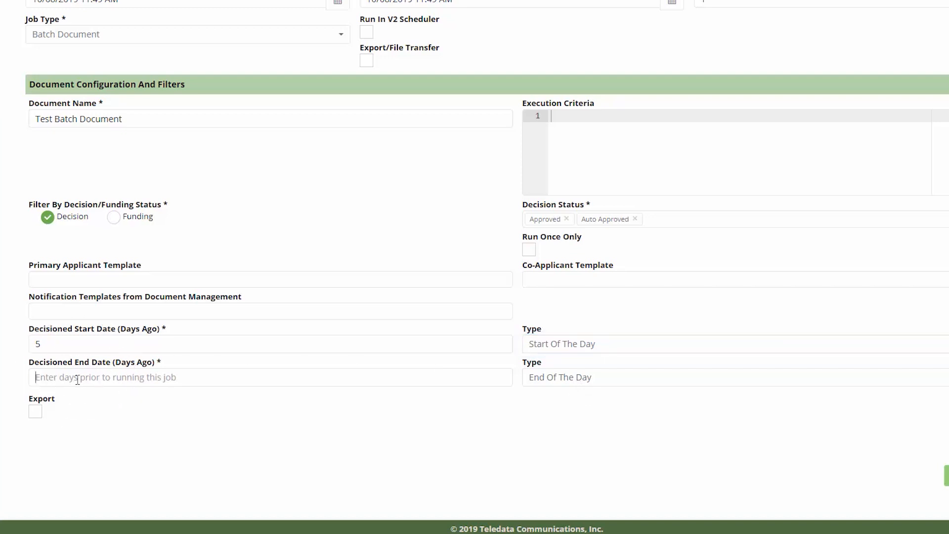
{"action": "type", "text": "5"}
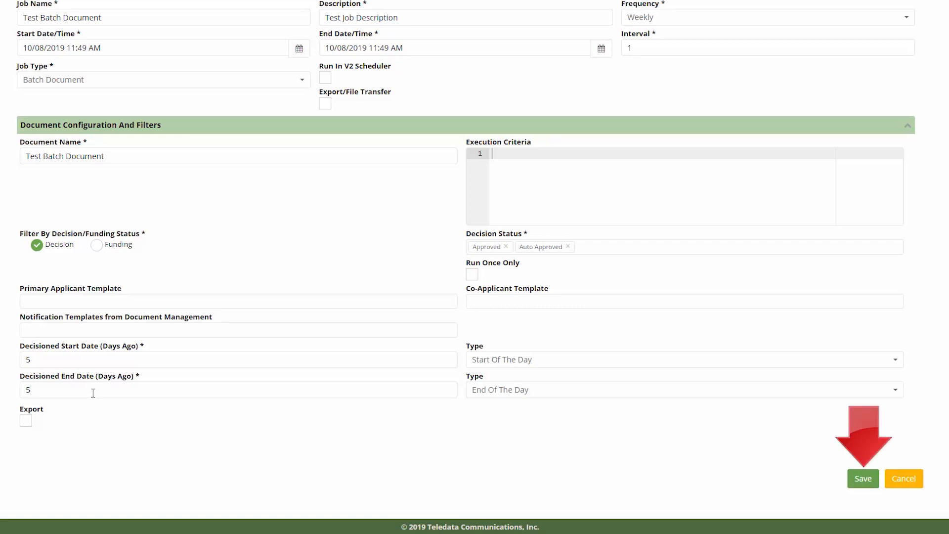
Save the Test Batch Document job and go to Utilities.
{"action": "left_click", "coordinate": [870, 477]}
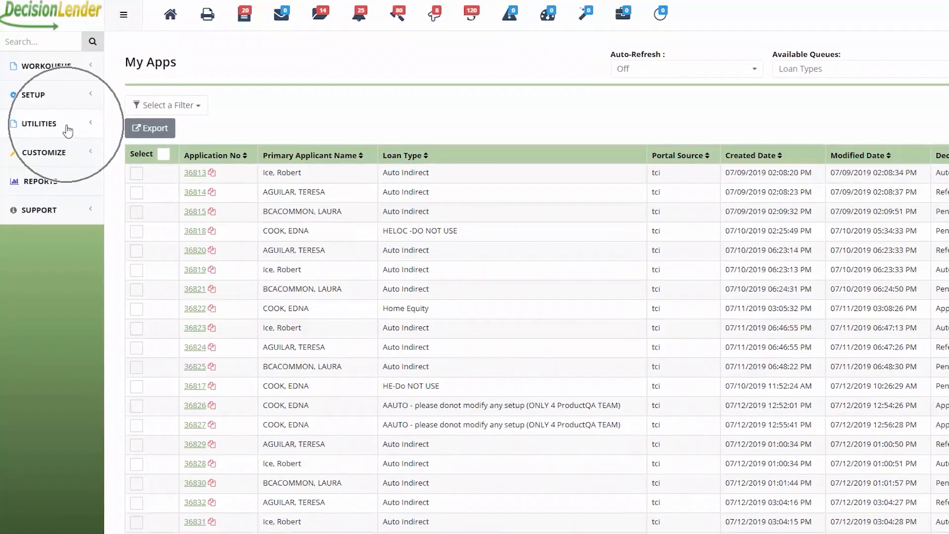
{"action": "left_click", "coordinate": [64, 124]}
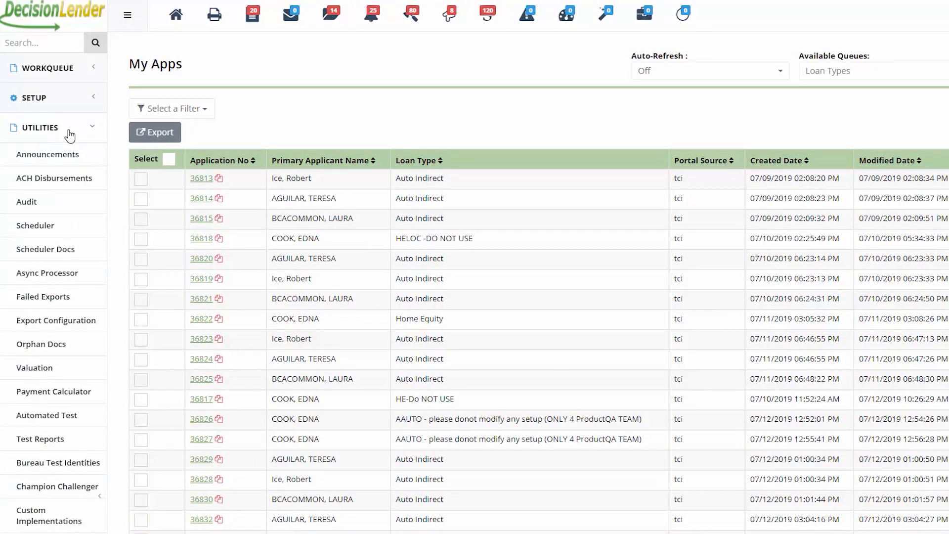
Open Scheduler Docs and browse each document group, ending on Adverse action.
{"action": "left_click", "coordinate": [62, 254]}
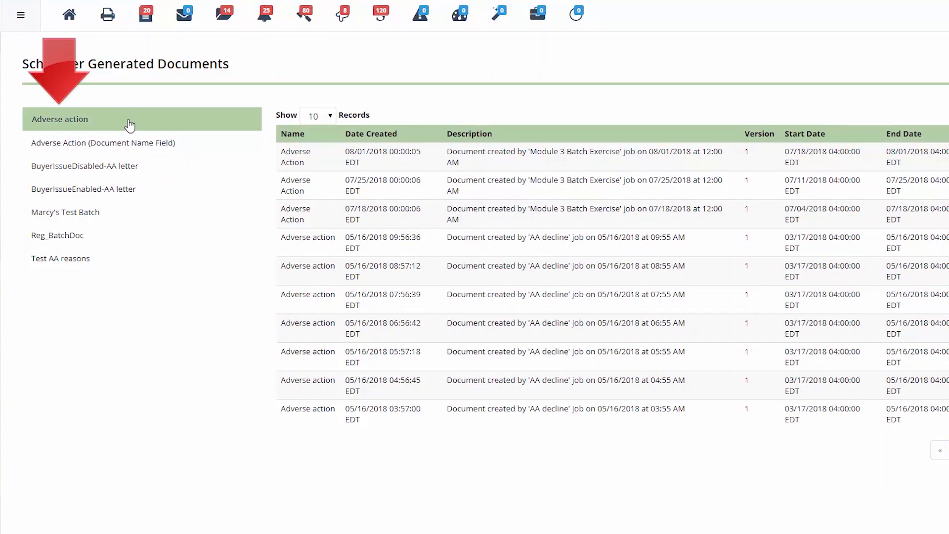
{"action": "left_click", "coordinate": [131, 144]}
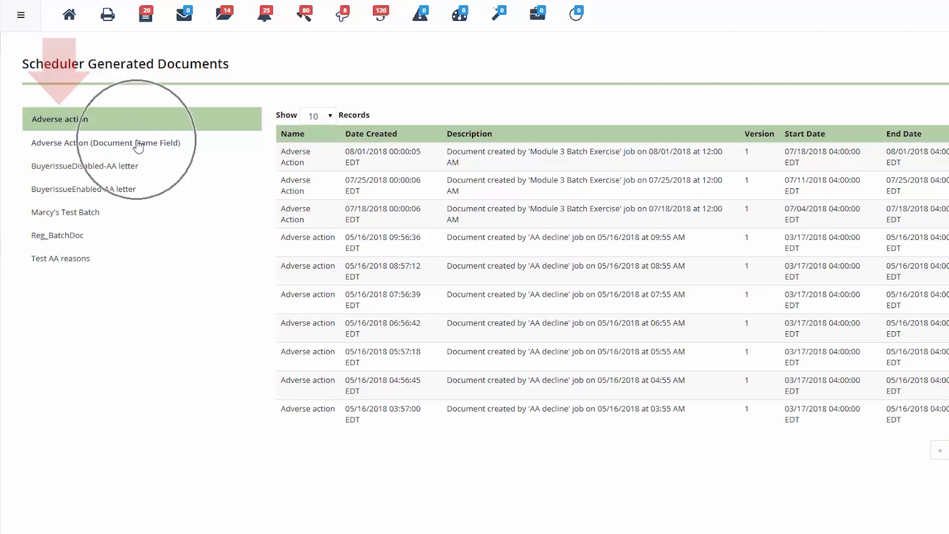
{"action": "left_click", "coordinate": [130, 165]}
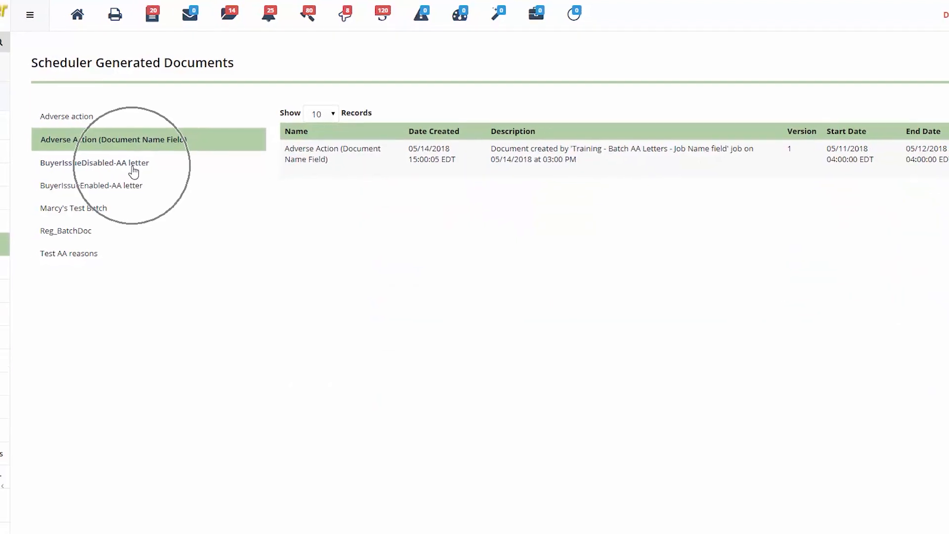
{"action": "left_click", "coordinate": [162, 178]}
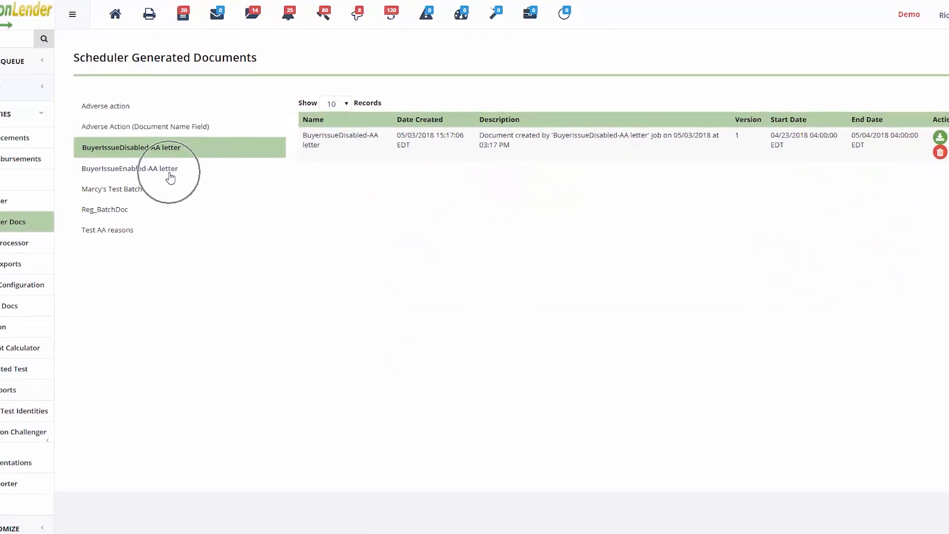
{"action": "left_click", "coordinate": [154, 197]}
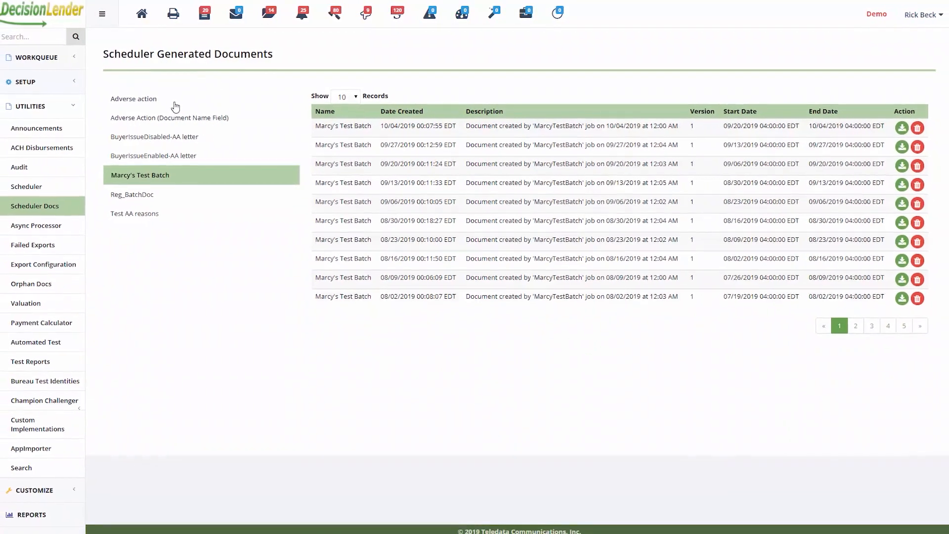
{"action": "left_click", "coordinate": [171, 105]}
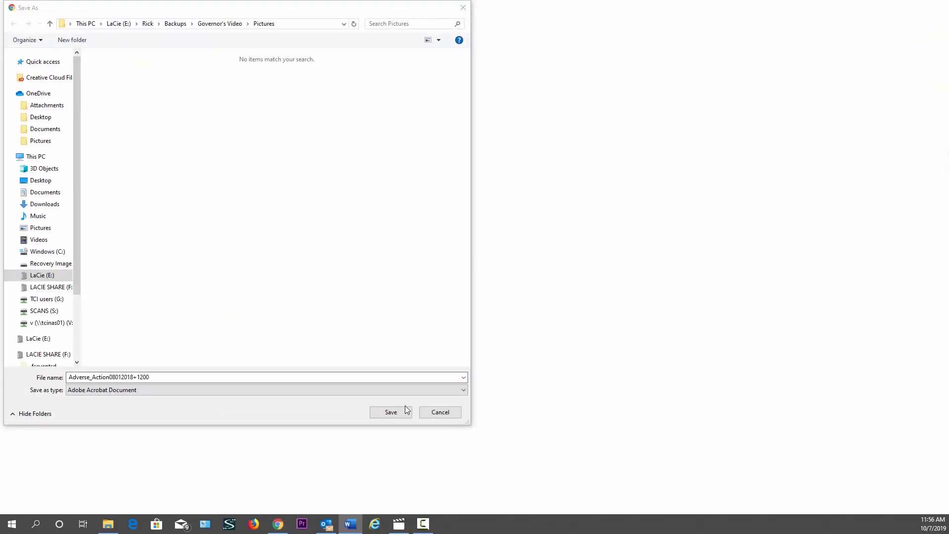
Save the 08/01/2018 Adverse Action PDF to disk and open the downloaded file.
{"action": "left_click", "coordinate": [390, 413]}
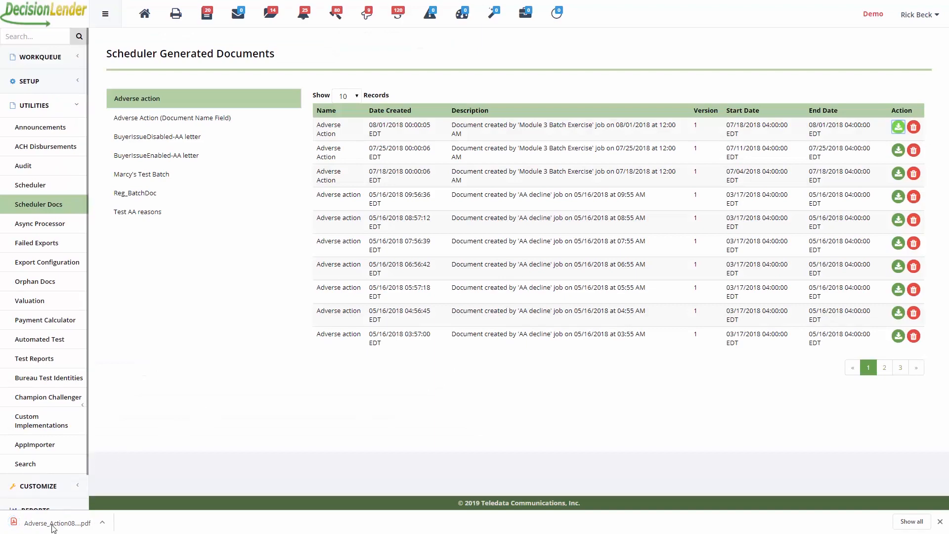
{"action": "left_click", "coordinate": [53, 526]}
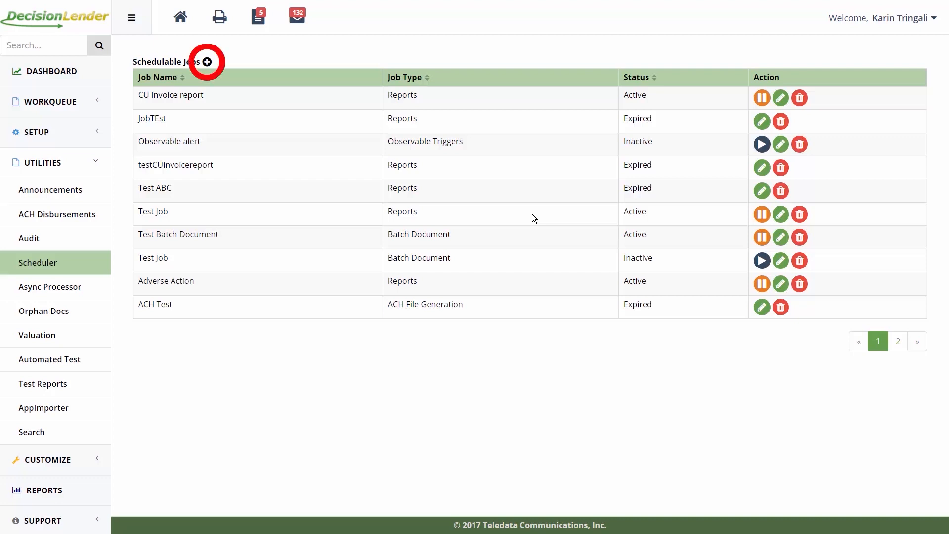
Add a new job 'Test ACH Job', weekly every 5, from 04/13/2017 to 05/06/2017.
{"action": "left_click", "coordinate": [207, 61]}
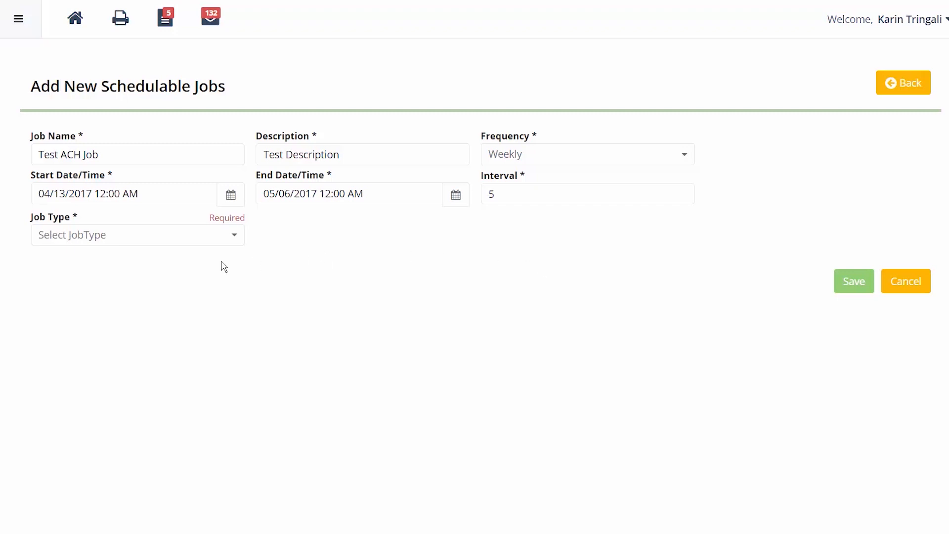
Make it an ACH File Generation job e-mailing the file to two recipient addresses, and save.
{"action": "left_click", "coordinate": [136, 242]}
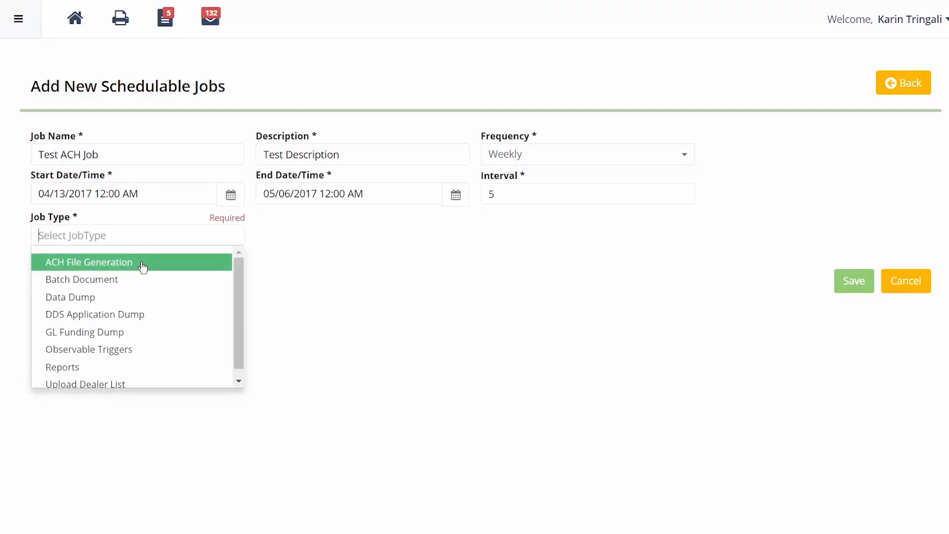
{"action": "left_click", "coordinate": [141, 266]}
{"action": "left_click", "coordinate": [143, 268]}
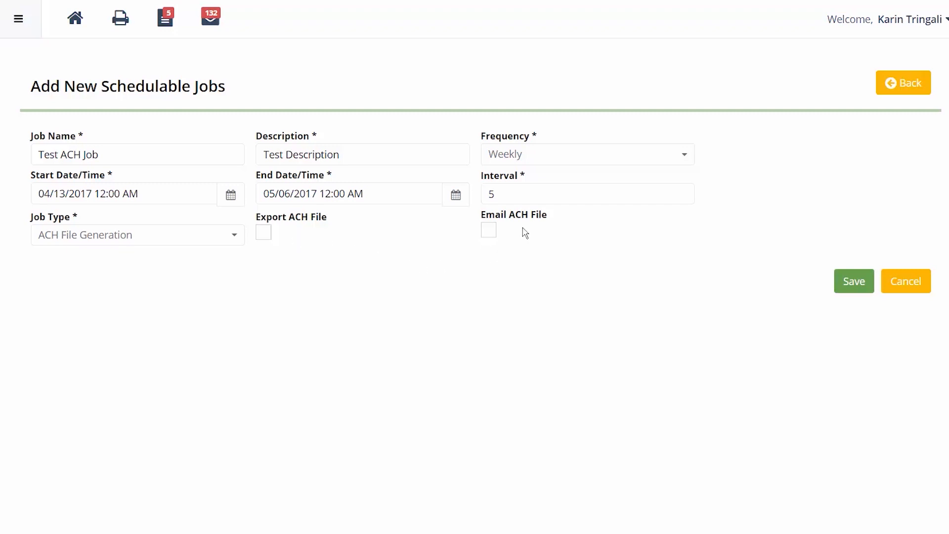
{"action": "left_click", "coordinate": [488, 231]}
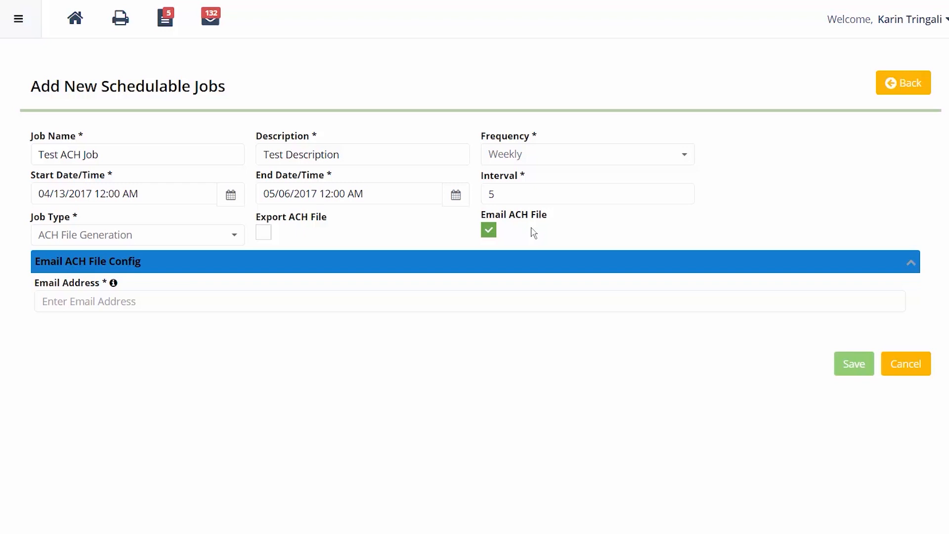
{"action": "left_click", "coordinate": [124, 297]}
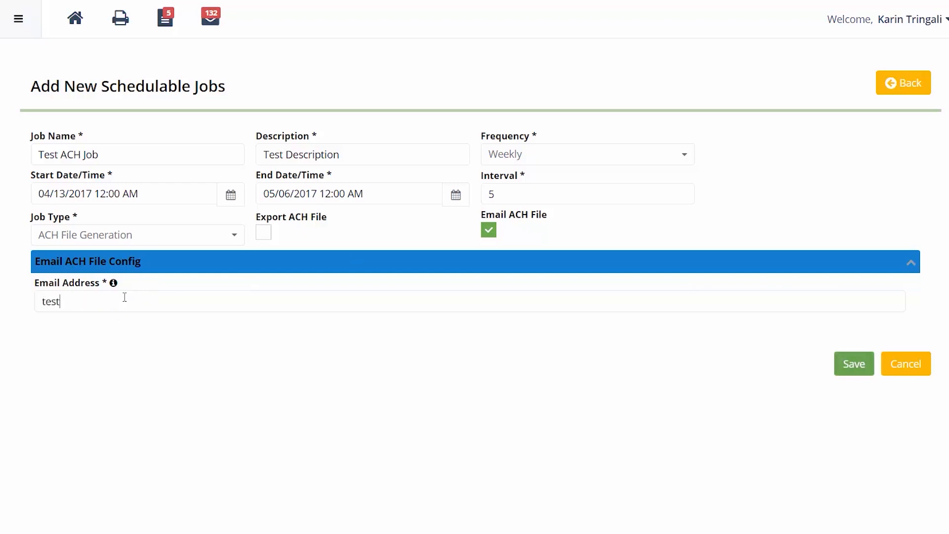
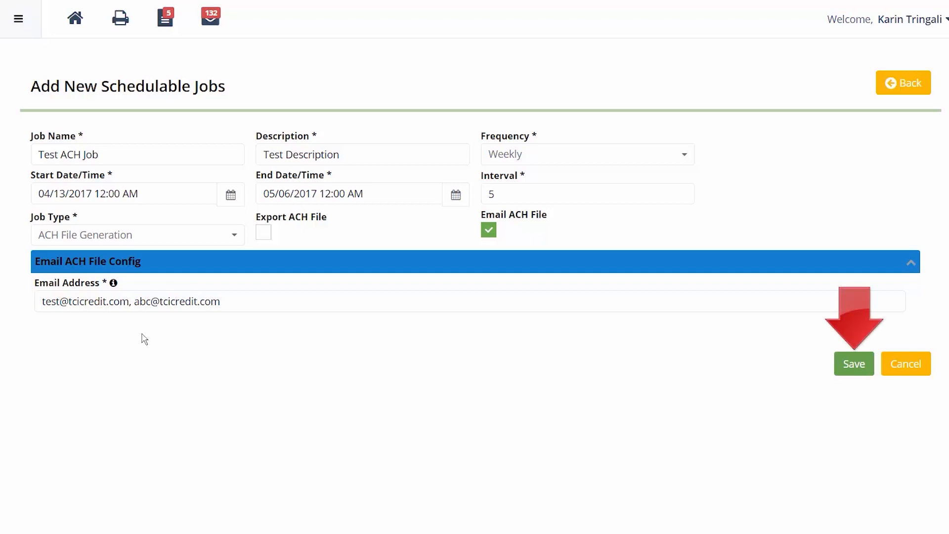
{"action": "left_click", "coordinate": [861, 374]}
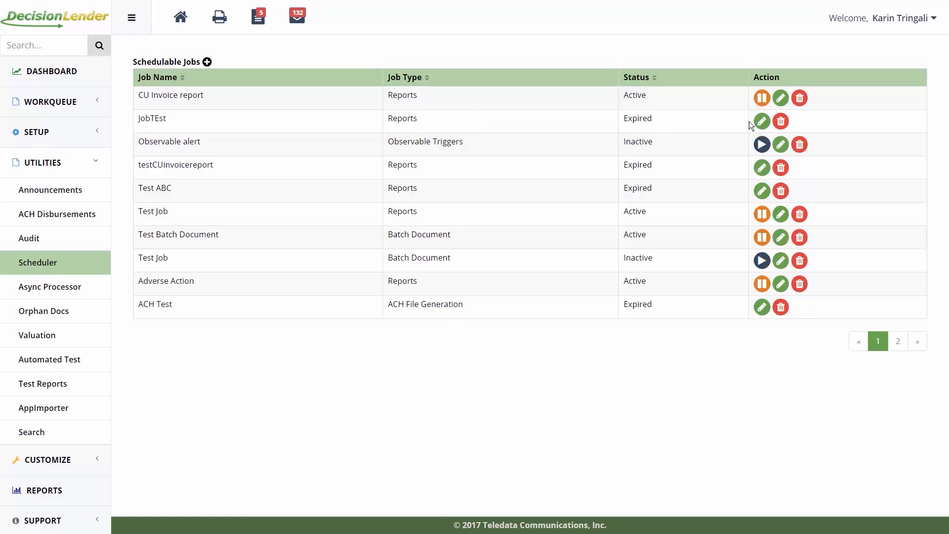
Edit JobTEst and set its start to 04/13/2017 04:07 PM.
{"action": "left_click", "coordinate": [761, 123]}
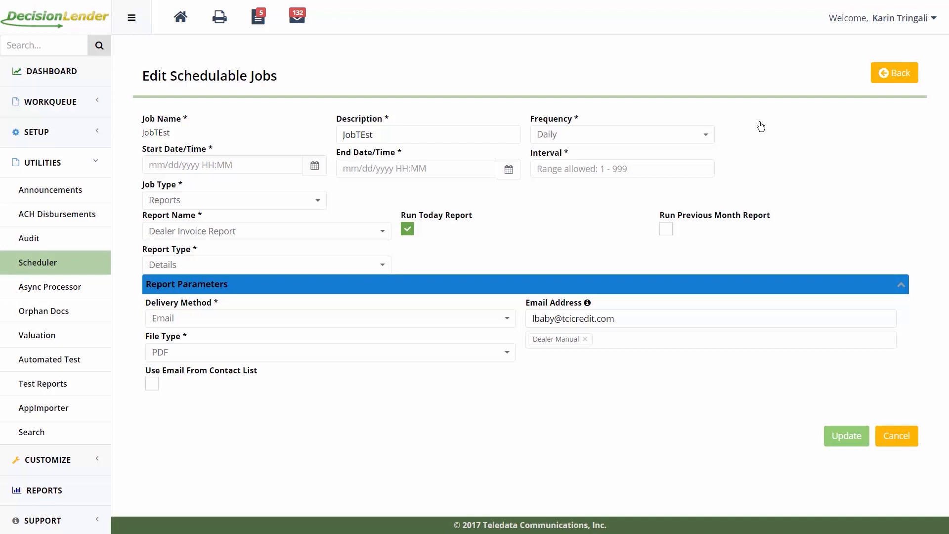
{"action": "left_click", "coordinate": [315, 167]}
{"action": "left_click", "coordinate": [267, 257]}
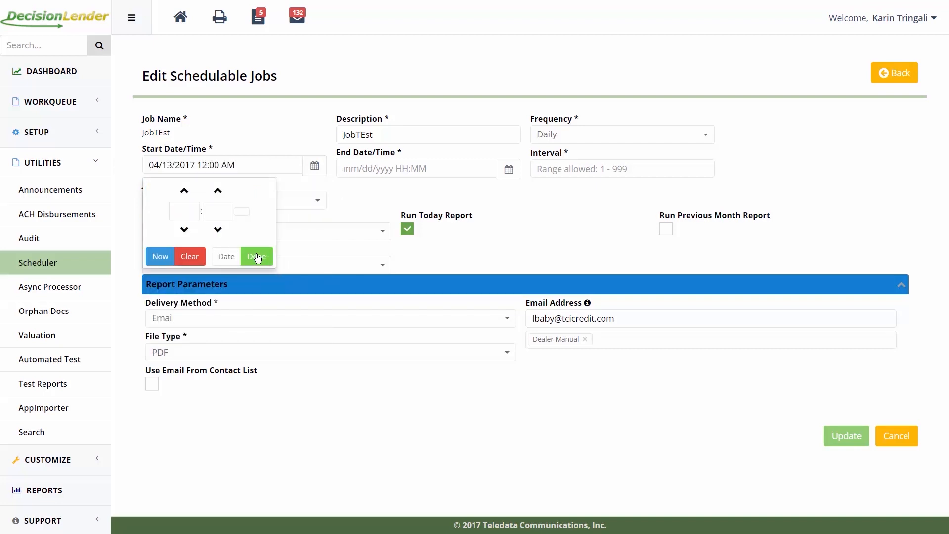
{"action": "left_click", "coordinate": [160, 256]}
{"action": "left_click", "coordinate": [255, 257]}
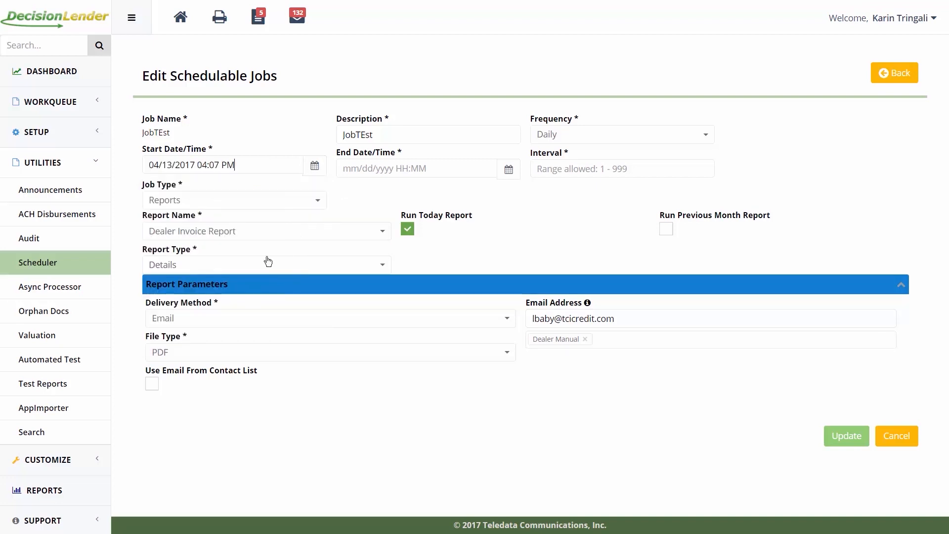
Set JobTEst's end to 05/06/2017 04:07 PM and interval 5, then update it.
{"action": "left_click", "coordinate": [509, 170]}
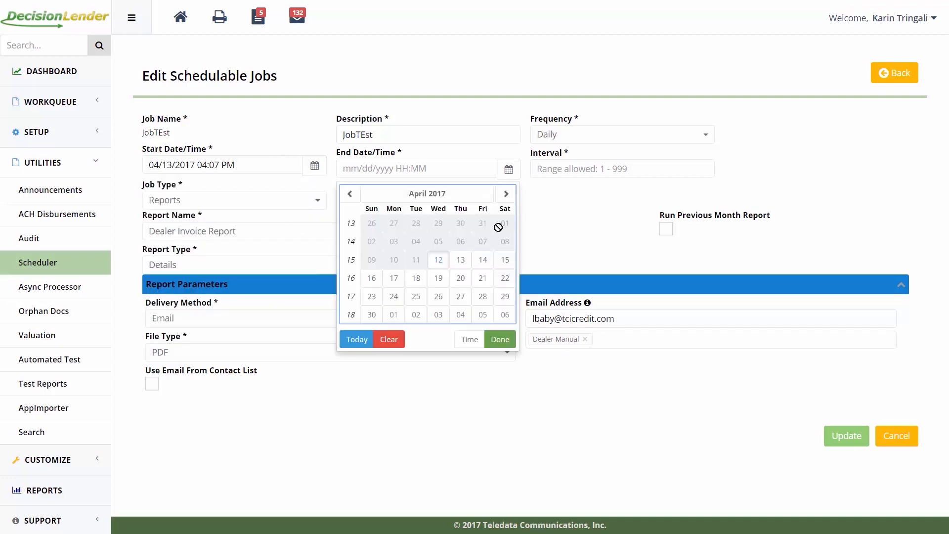
{"action": "left_click", "coordinate": [505, 317]}
{"action": "left_click", "coordinate": [354, 262]}
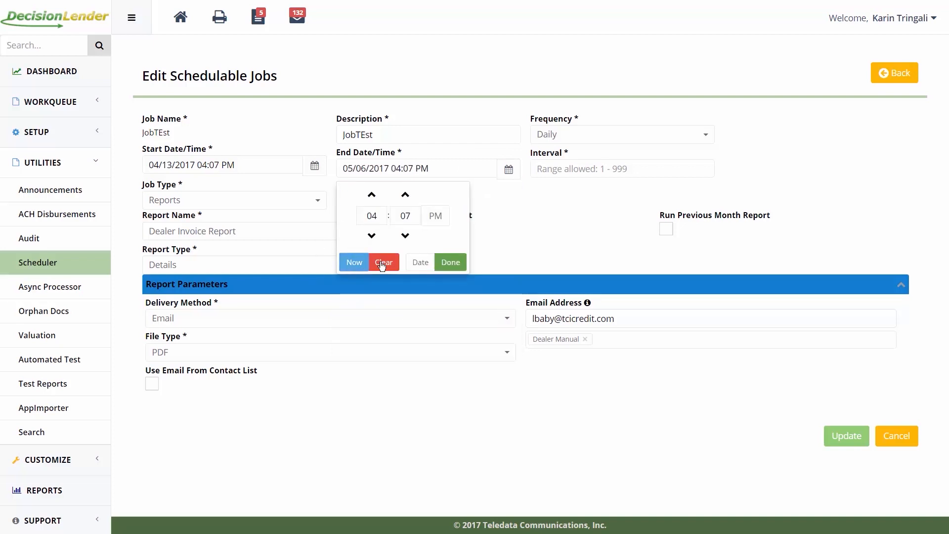
{"action": "left_click", "coordinate": [452, 262]}
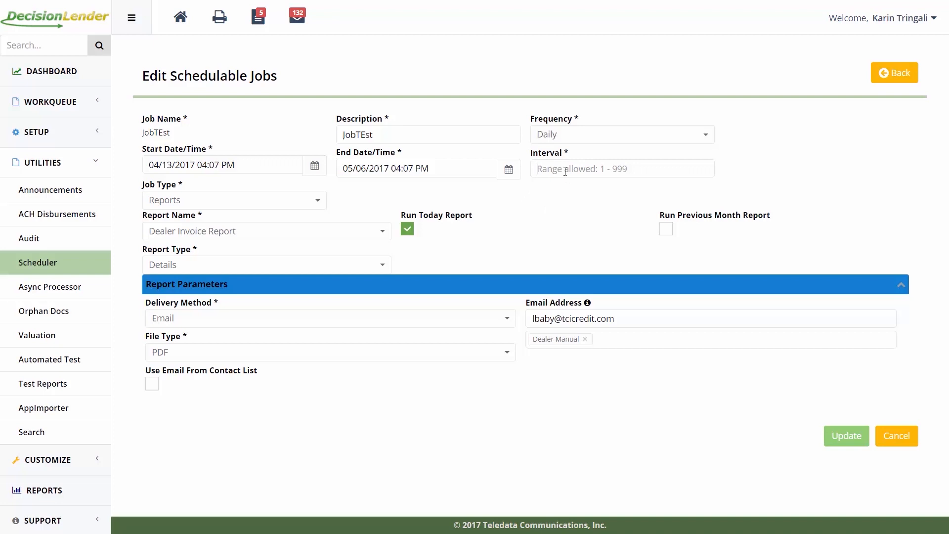
{"action": "type", "text": "5"}
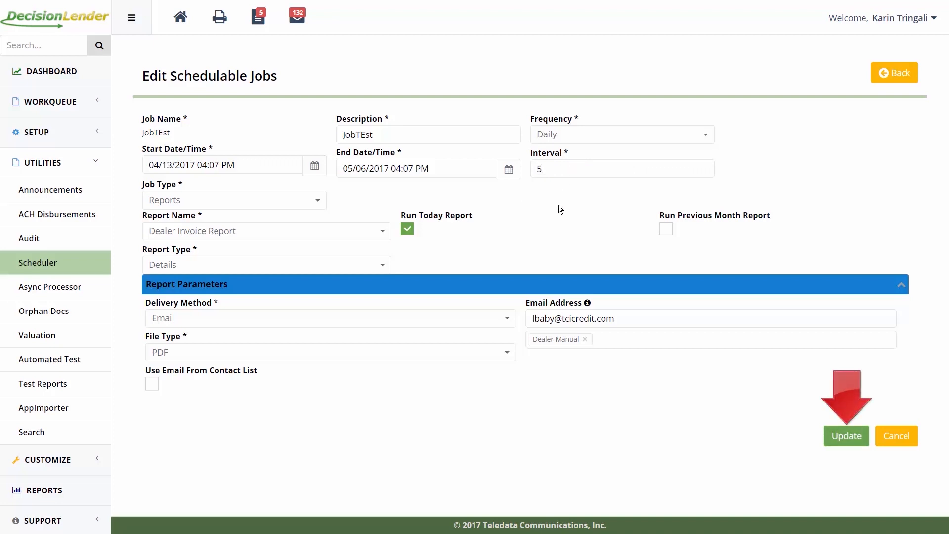
{"action": "left_click", "coordinate": [847, 435]}
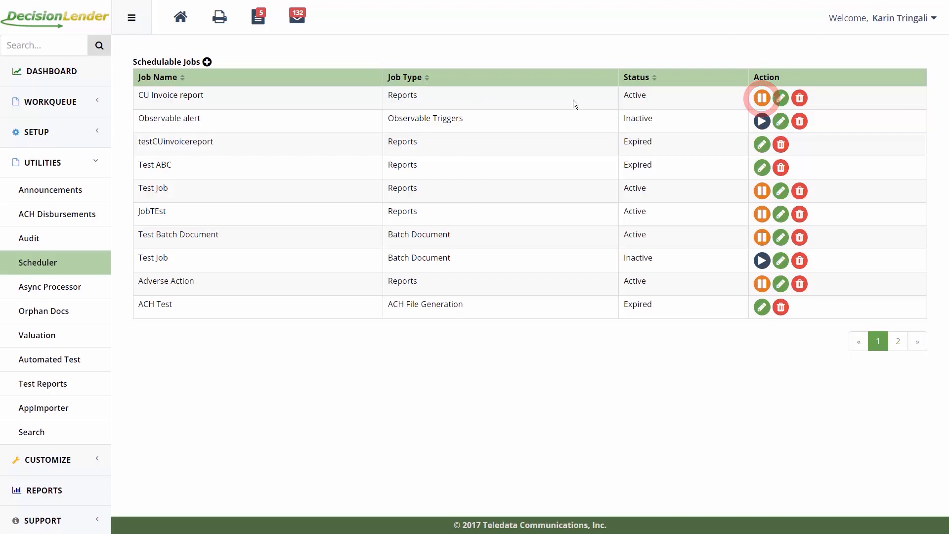
Pause and resume the CU Invoice report job, then delete it so Observable alert heads the list.
{"action": "left_click", "coordinate": [762, 98]}
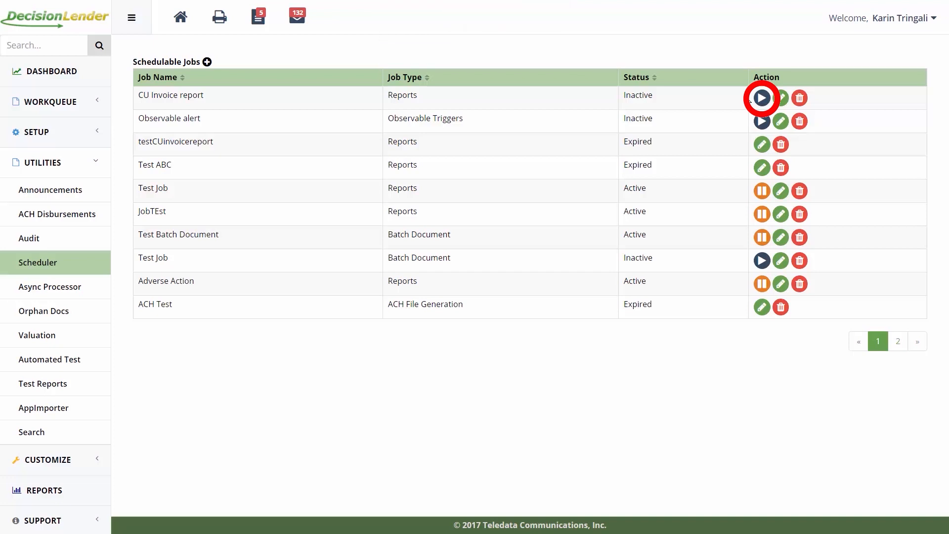
{"action": "left_click", "coordinate": [759, 98]}
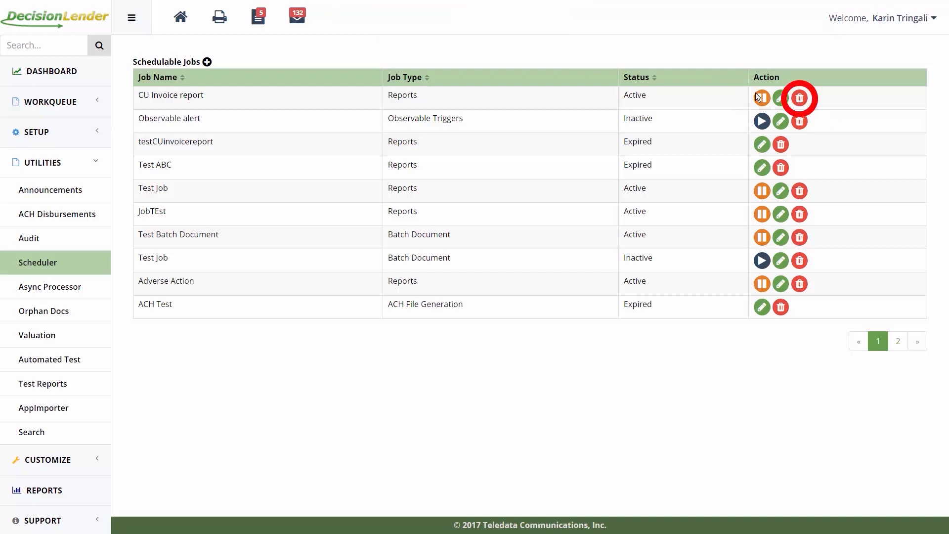
{"action": "left_click", "coordinate": [800, 99]}
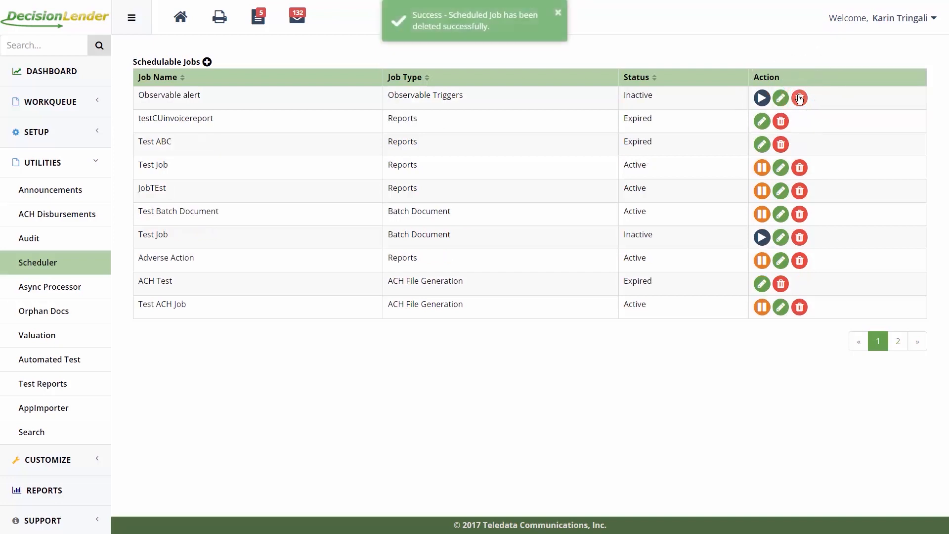